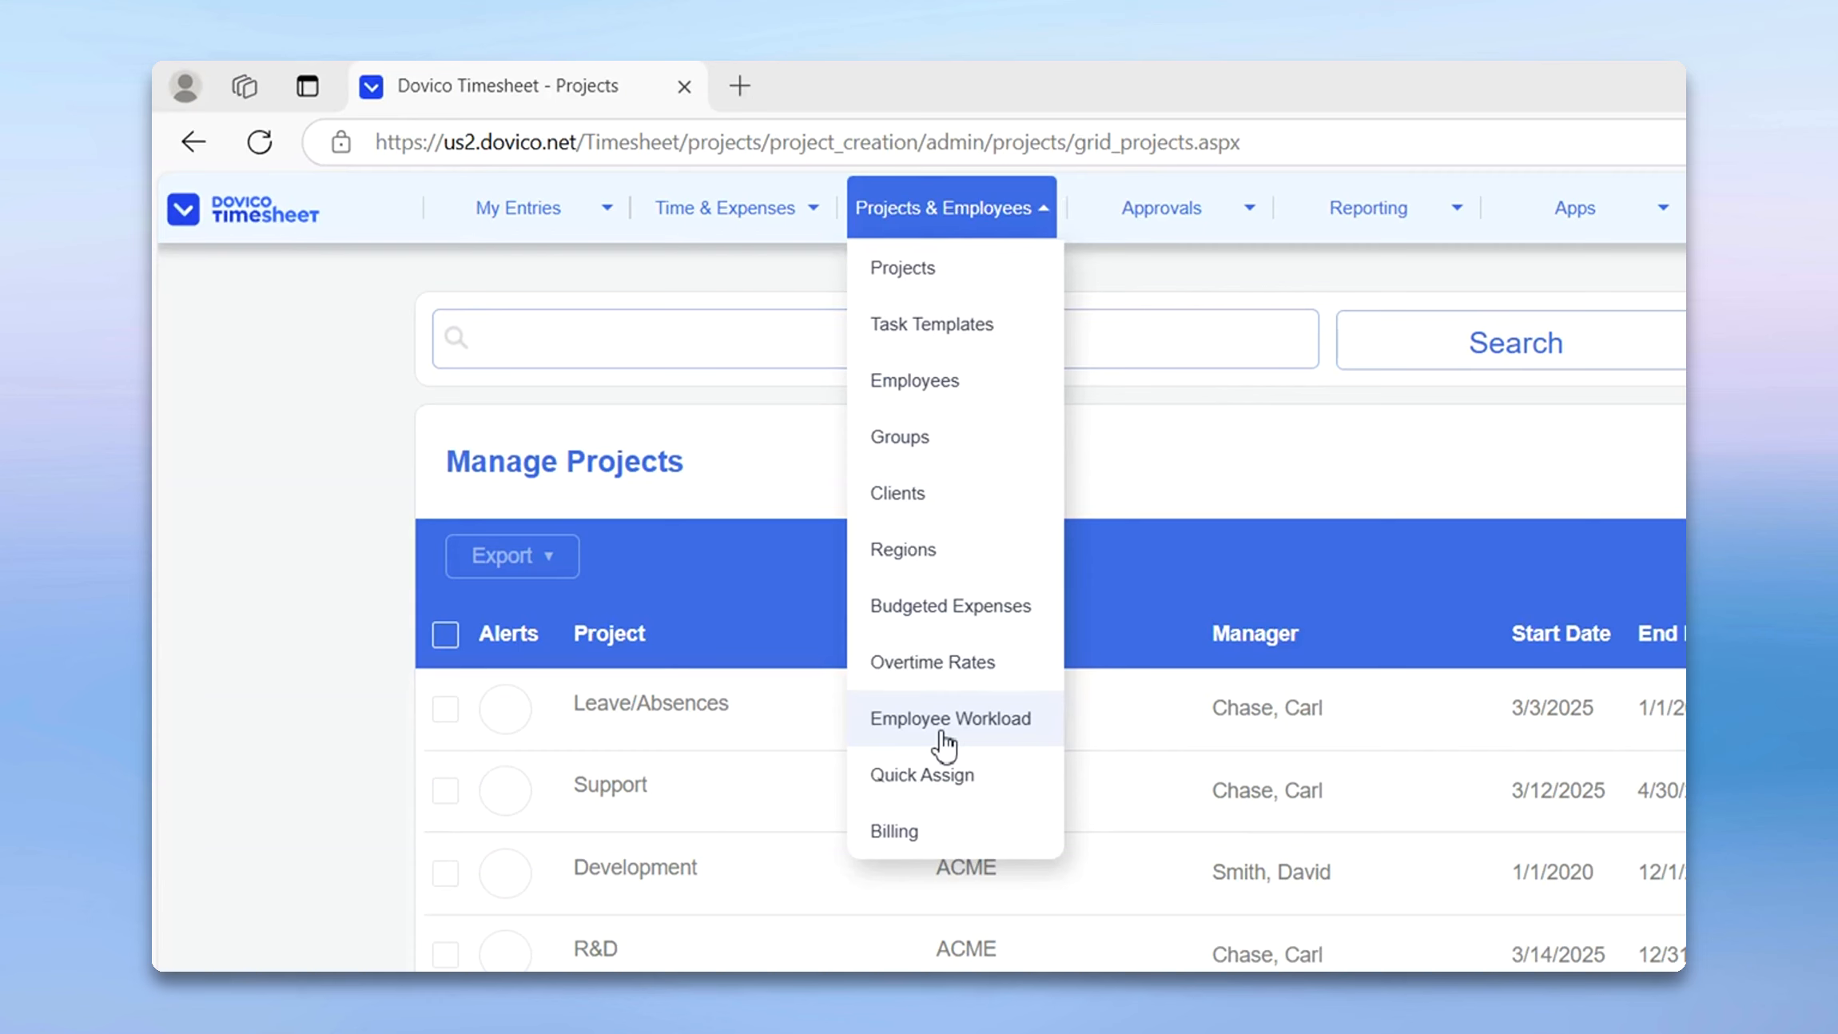
Examine the work hours and work days settings in the second listed employee's record, then close it without changes
click(933, 385)
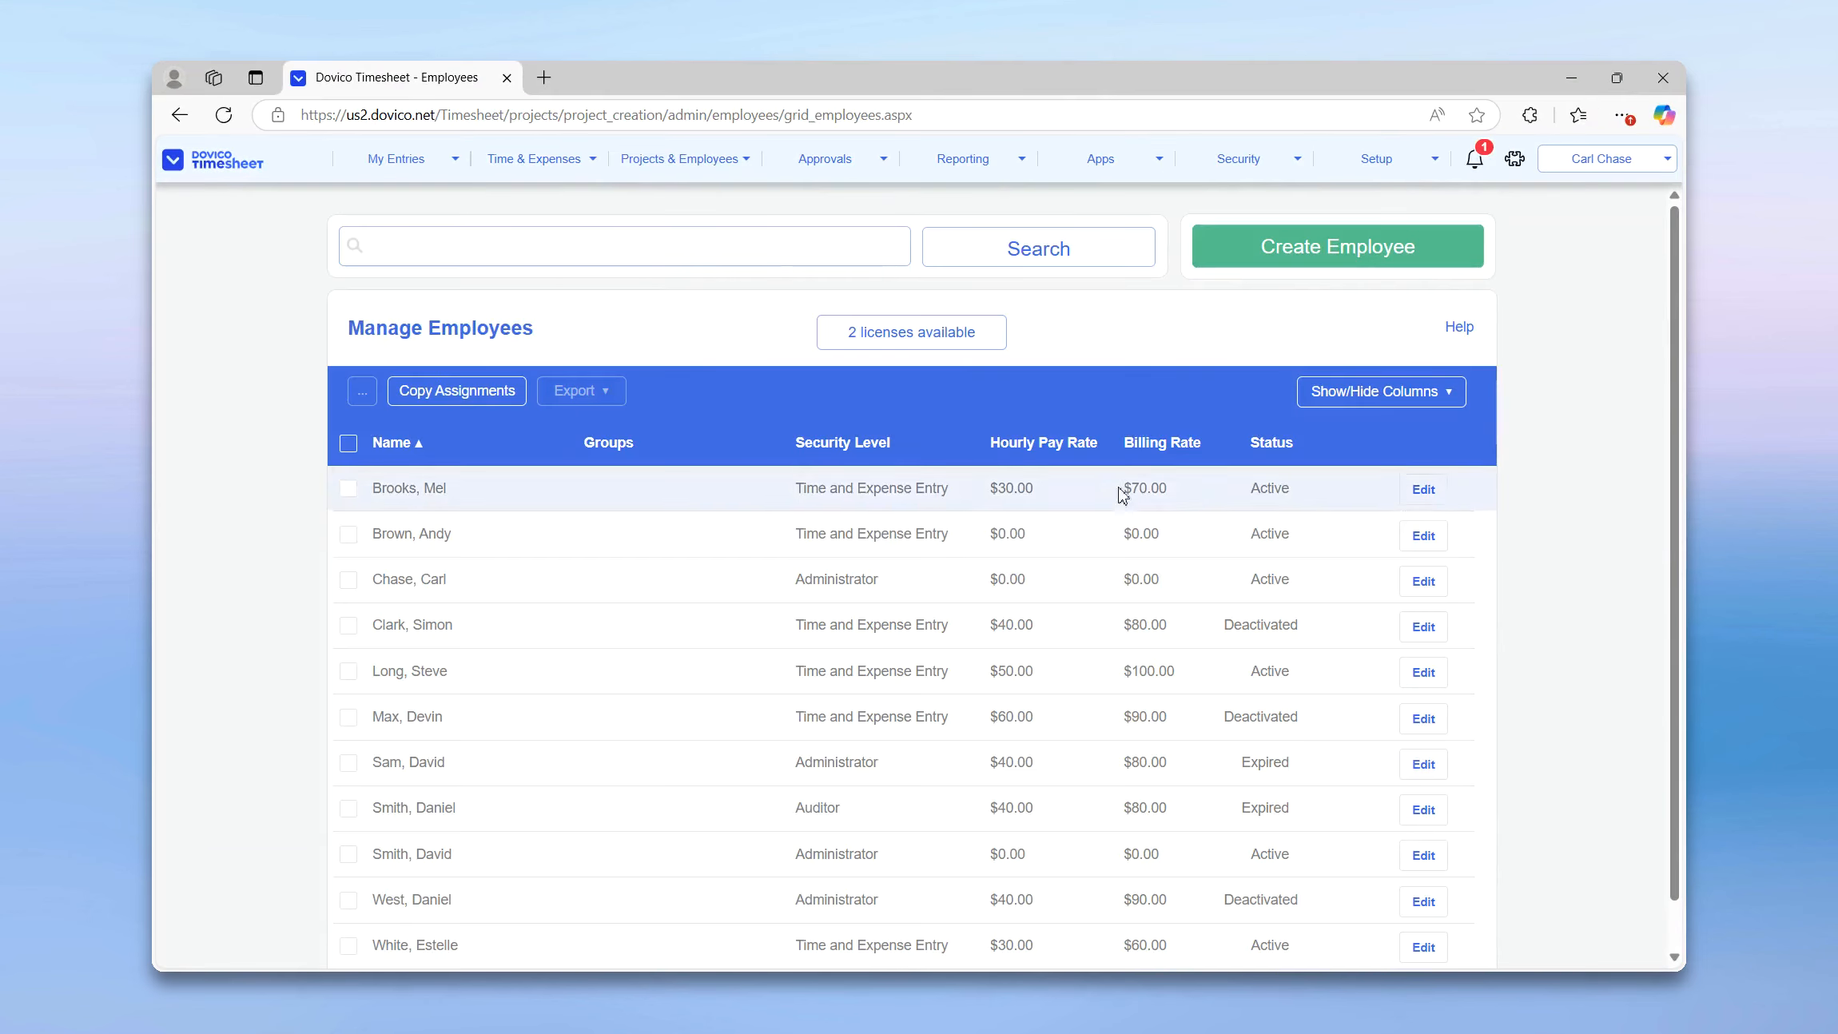
click(1423, 544)
drag(1163, 473, 1169, 671)
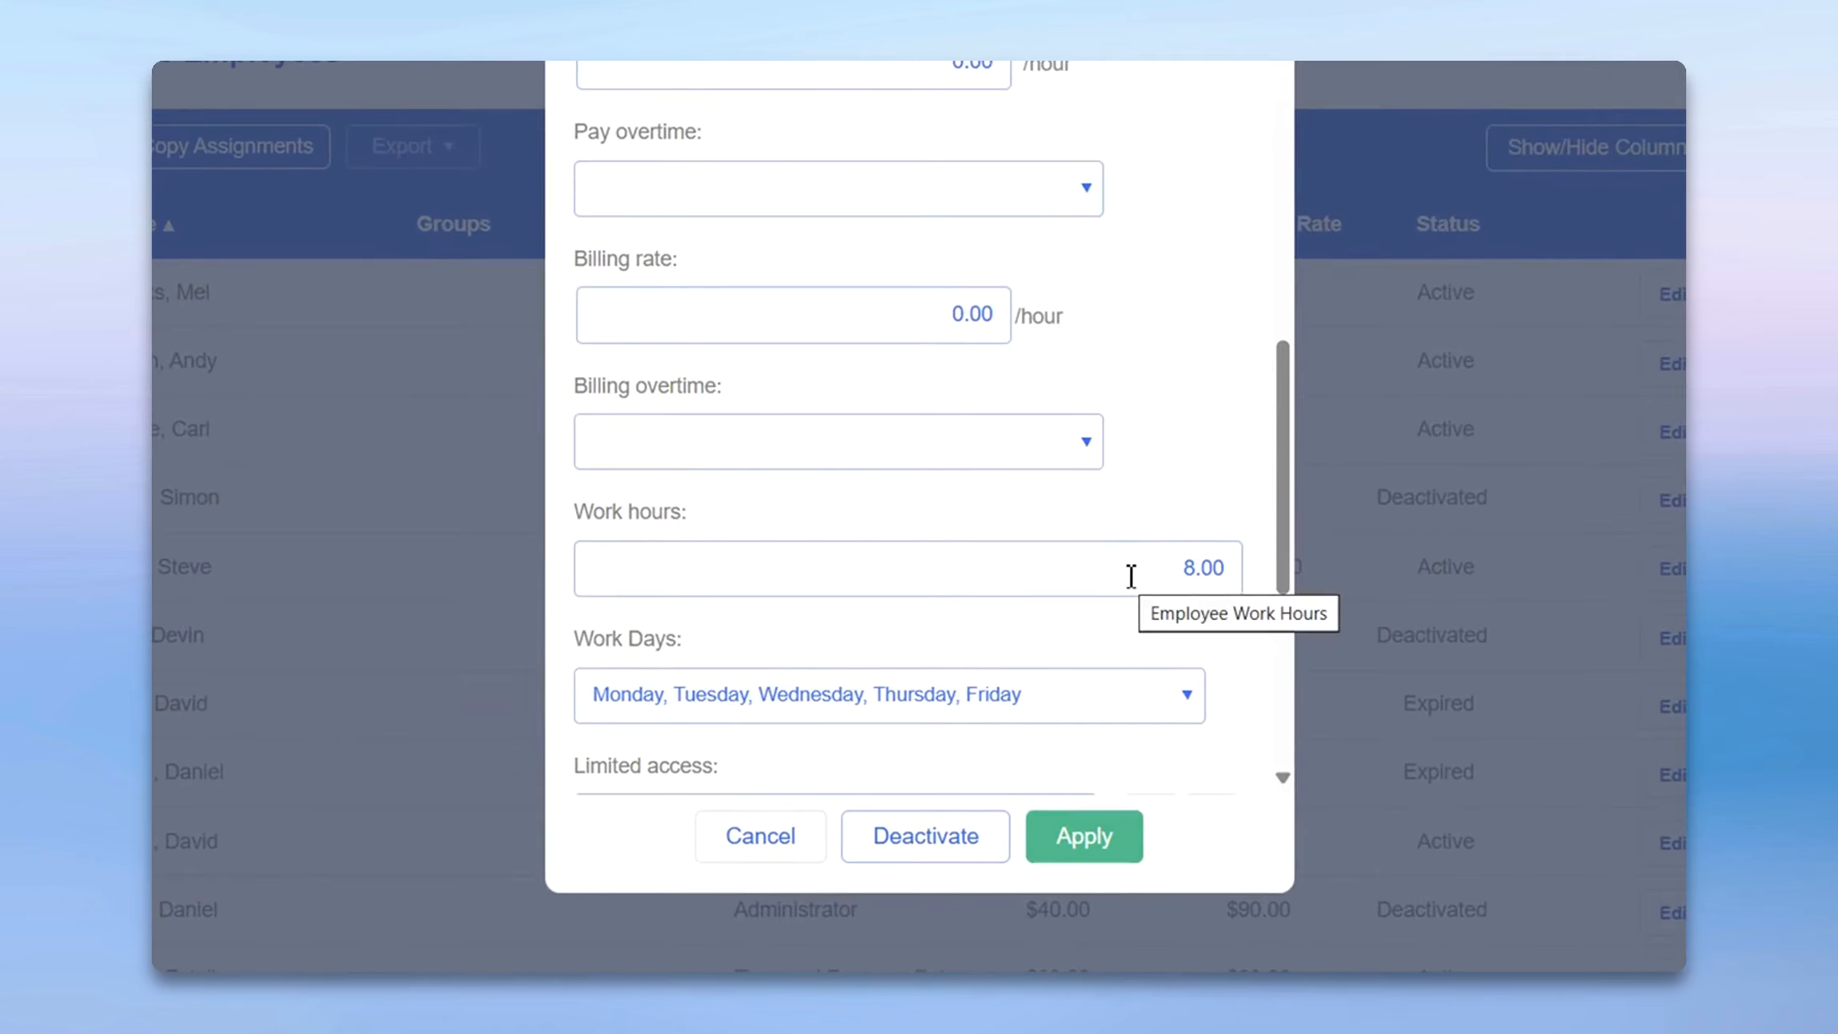
scroll(1279, 531, down, 3)
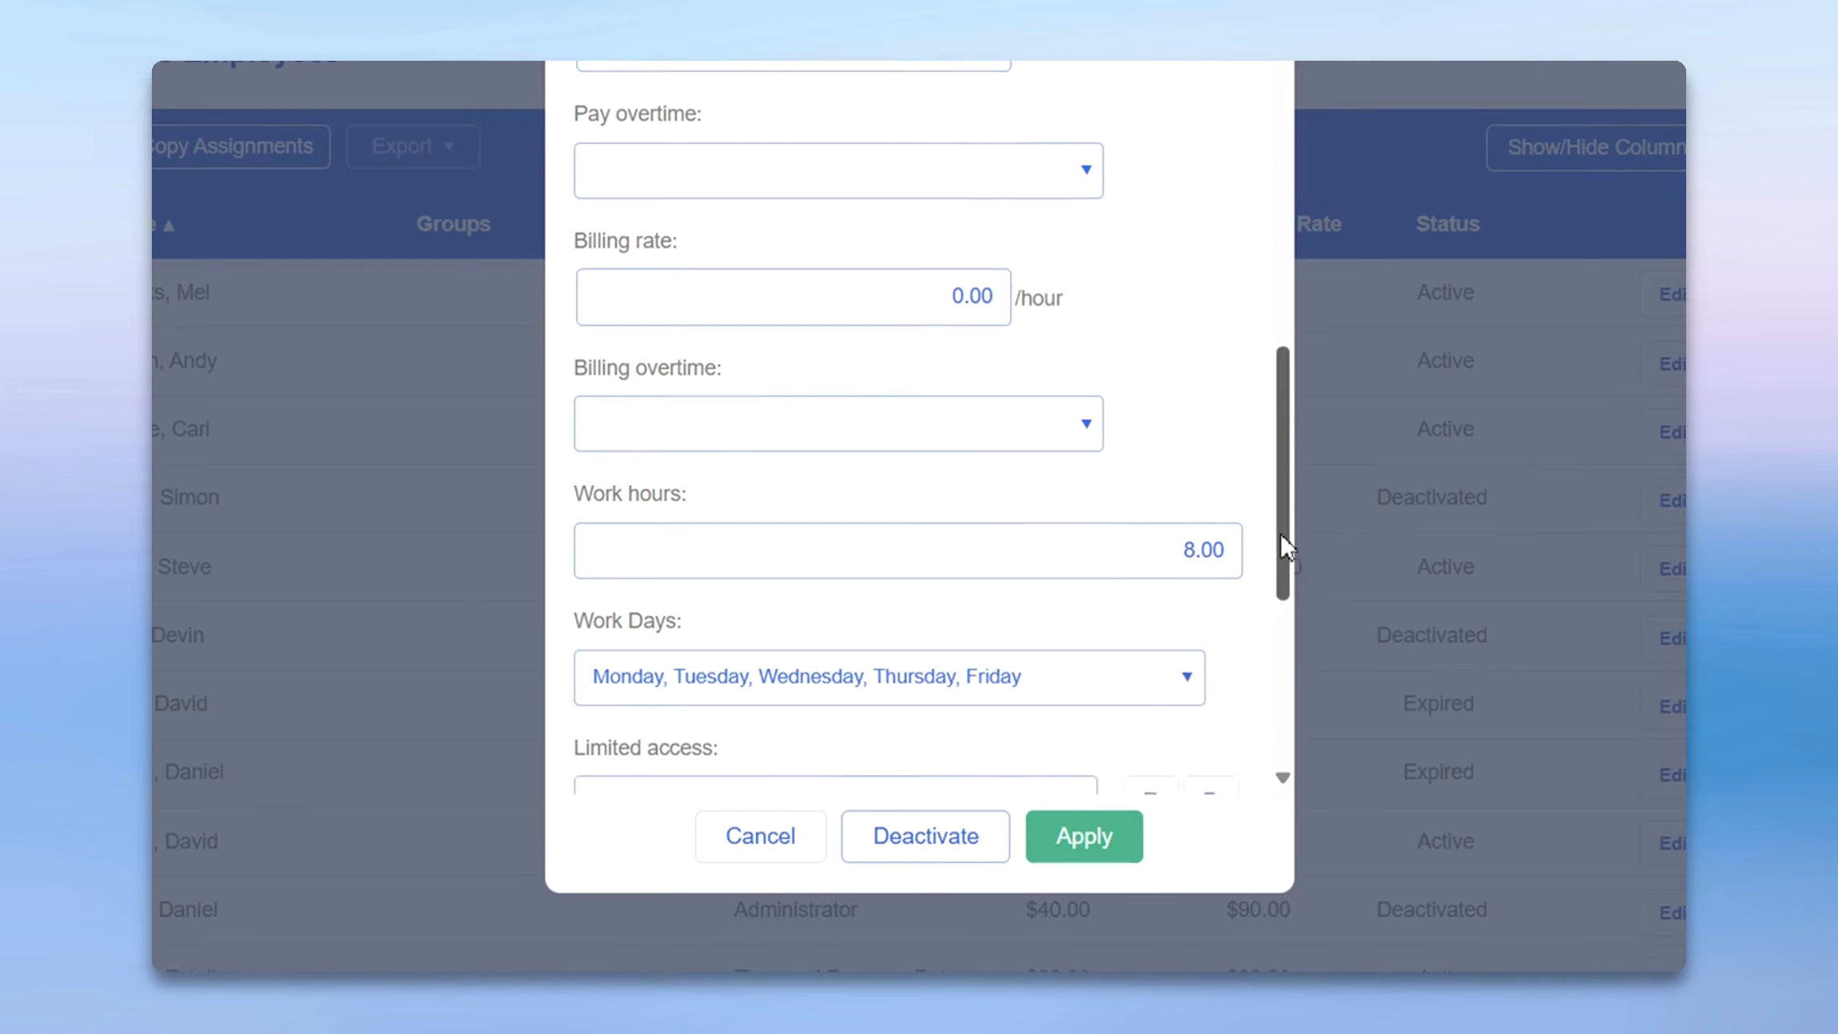
click(1198, 486)
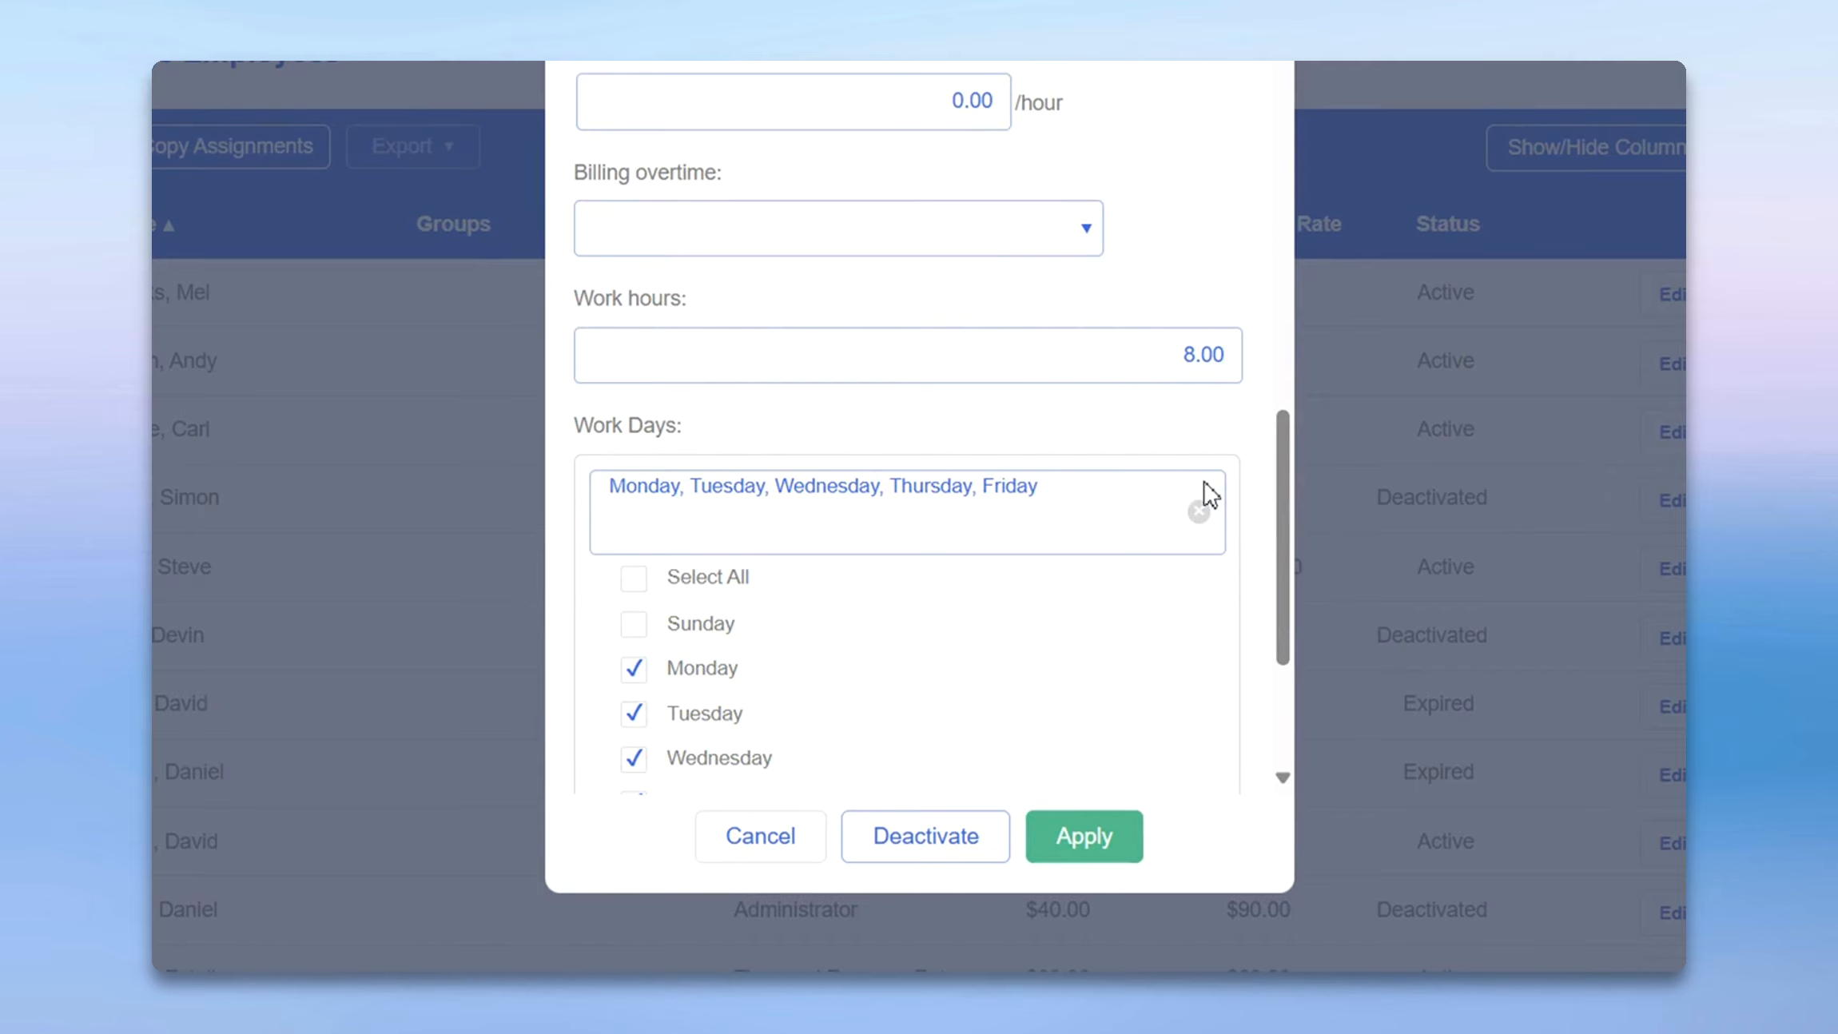
click(1209, 493)
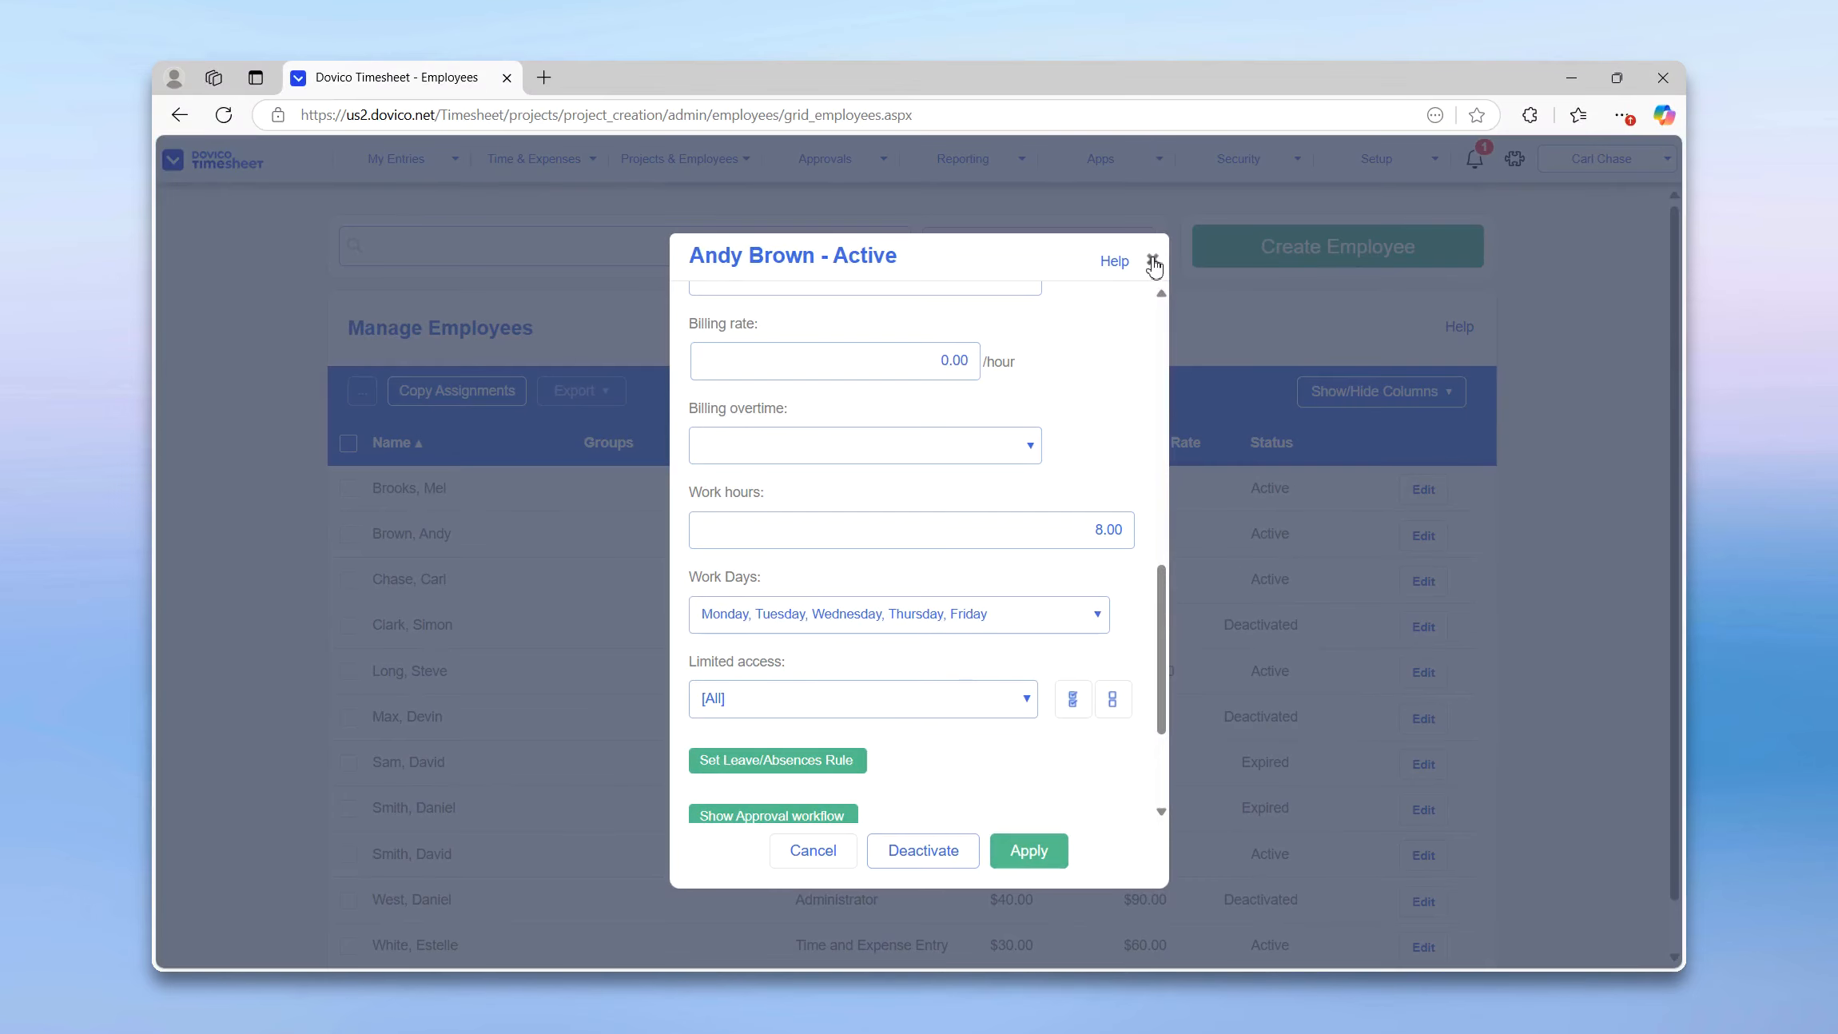
click(1153, 262)
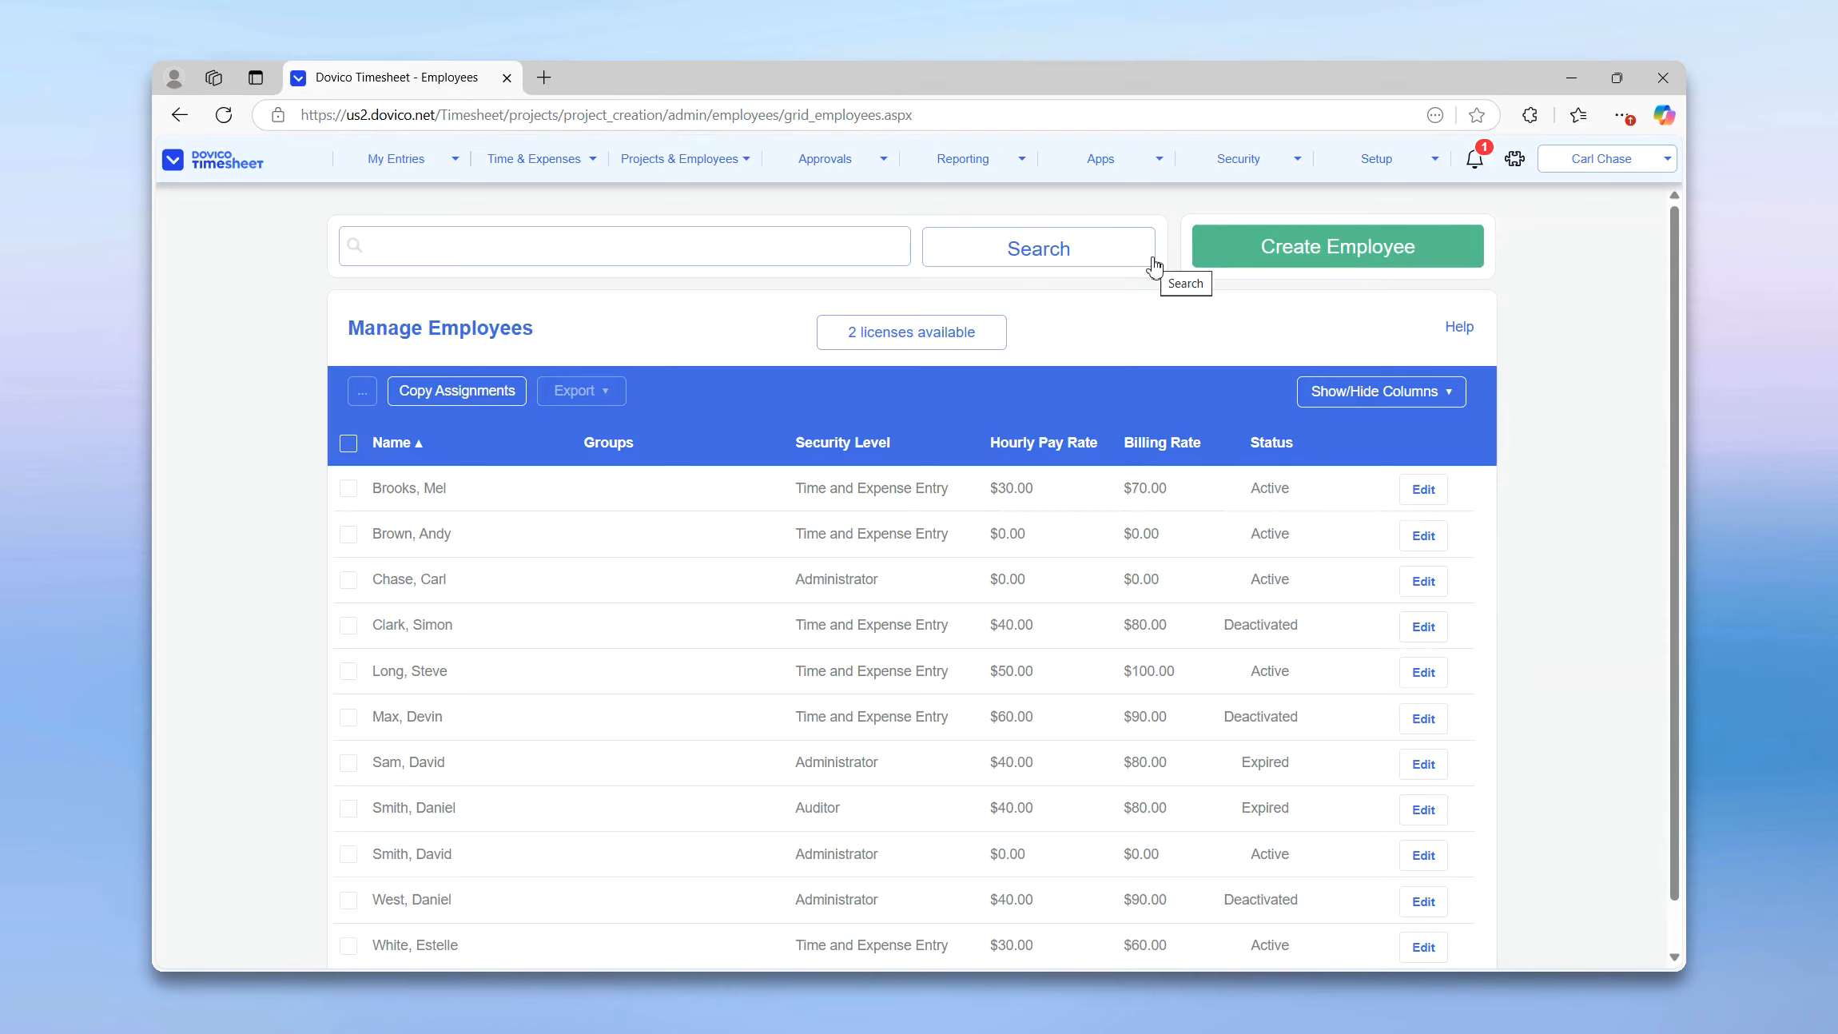
Start a new project from the project list and title it "Server Maintenance"
click(701, 176)
click(699, 209)
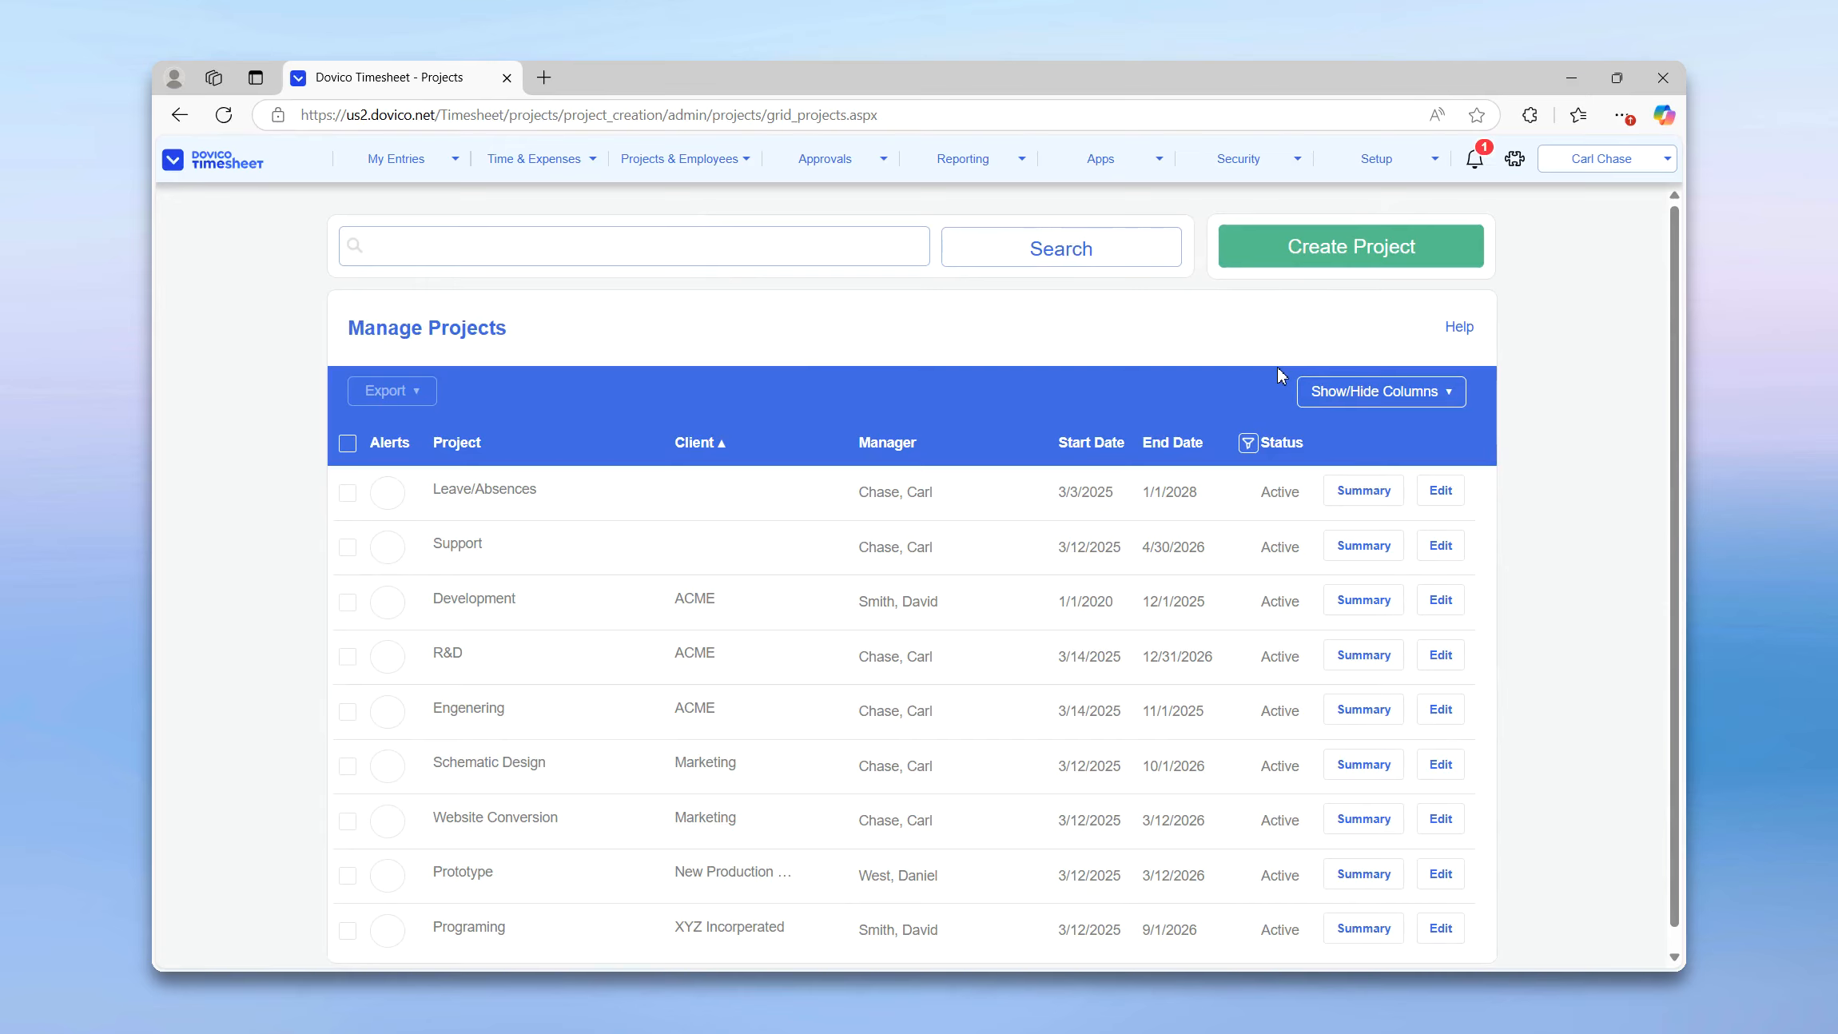
click(1326, 258)
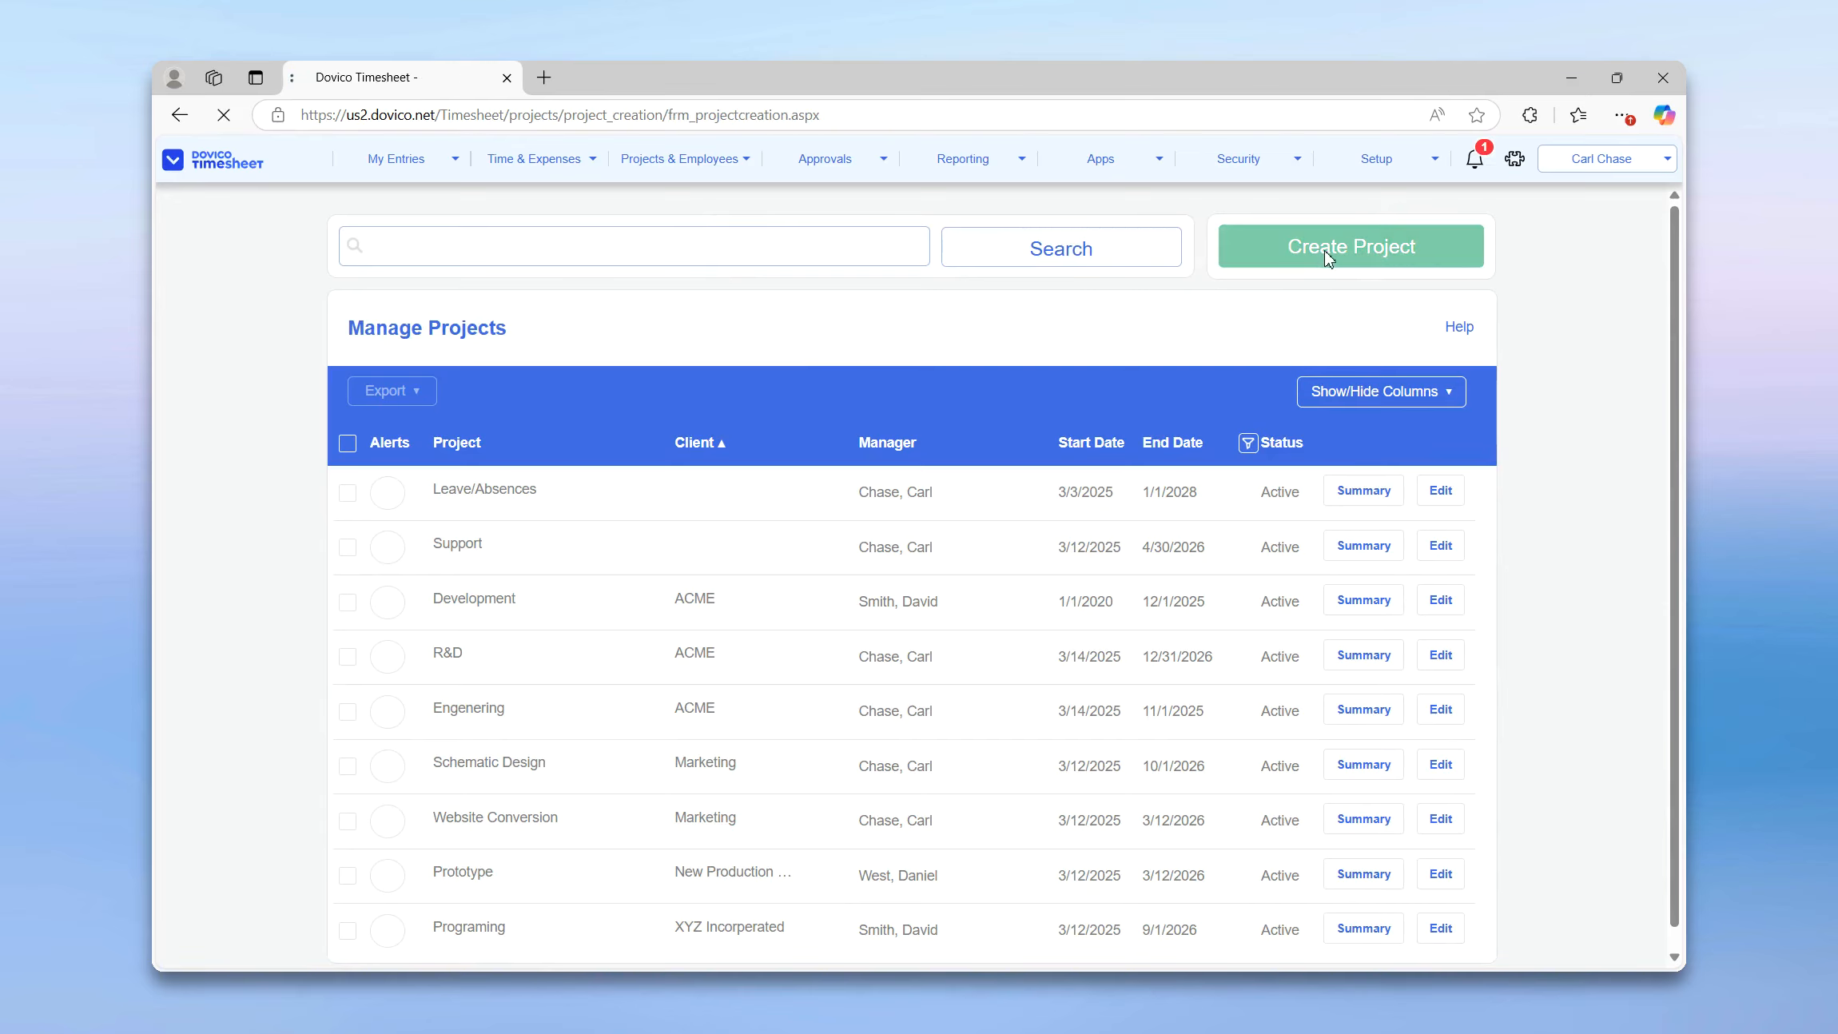
click(489, 455)
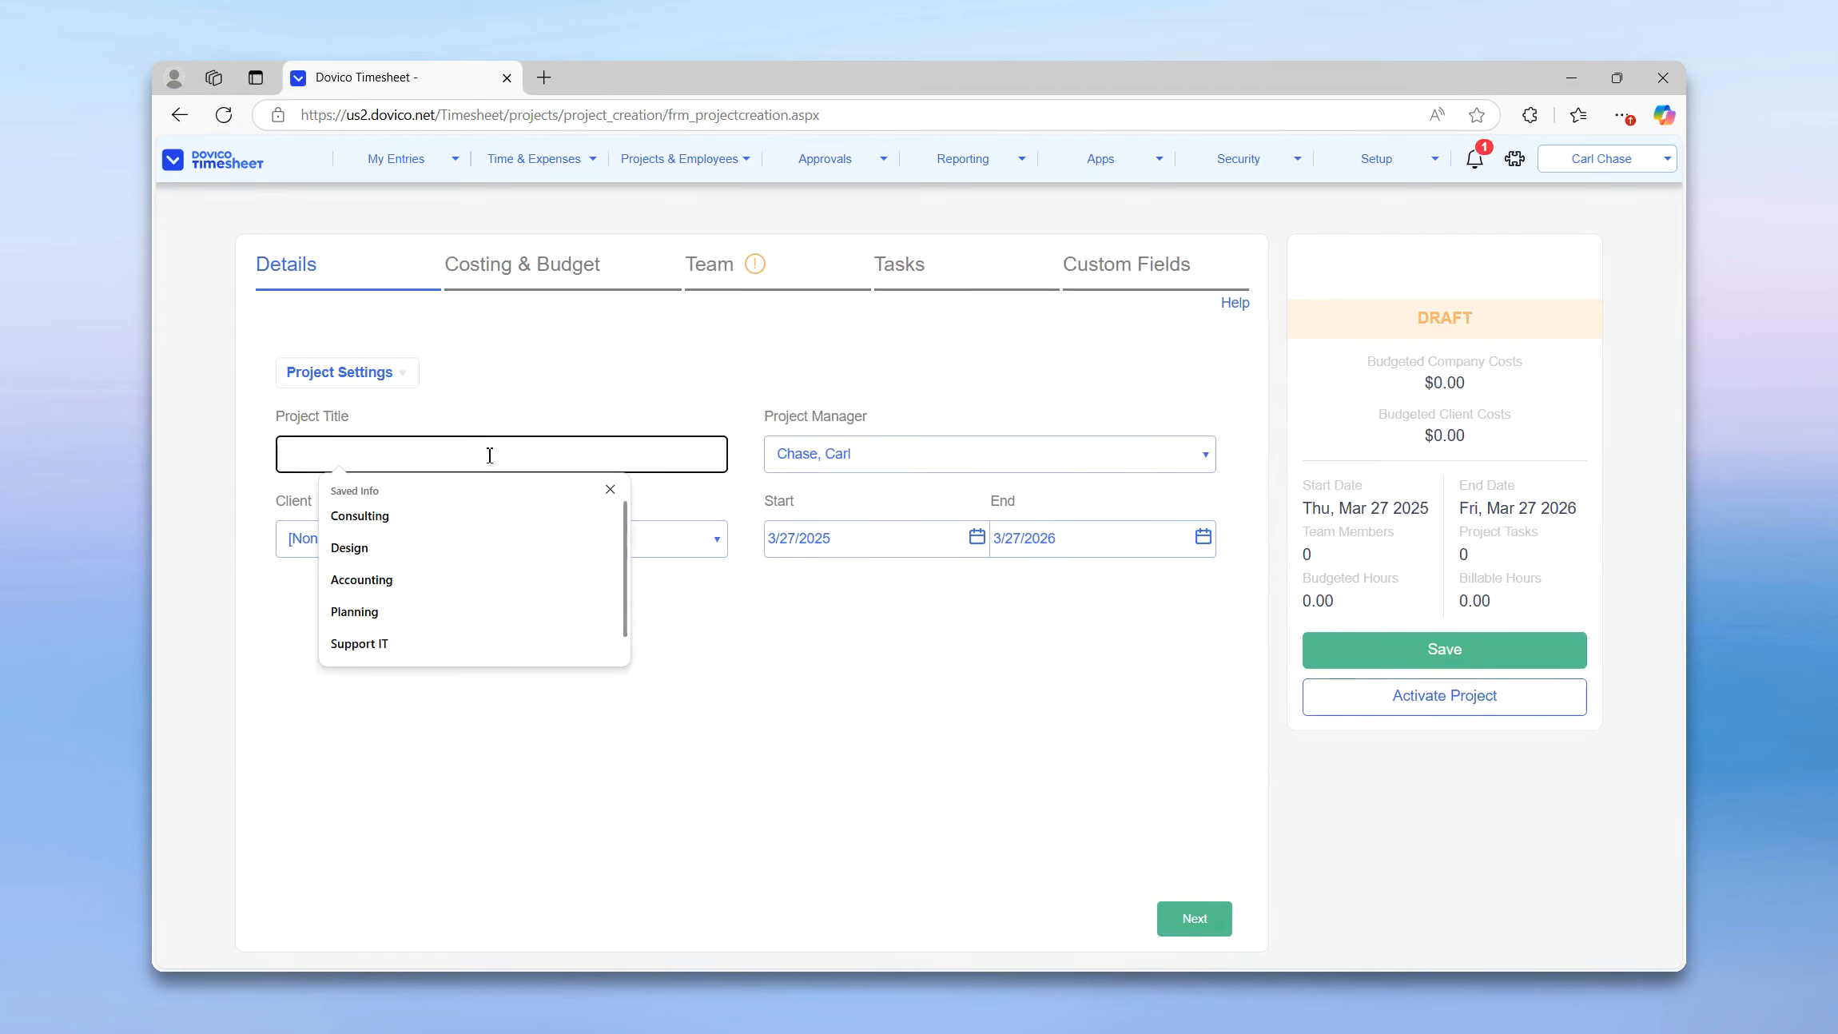
text(Server Maintenance)
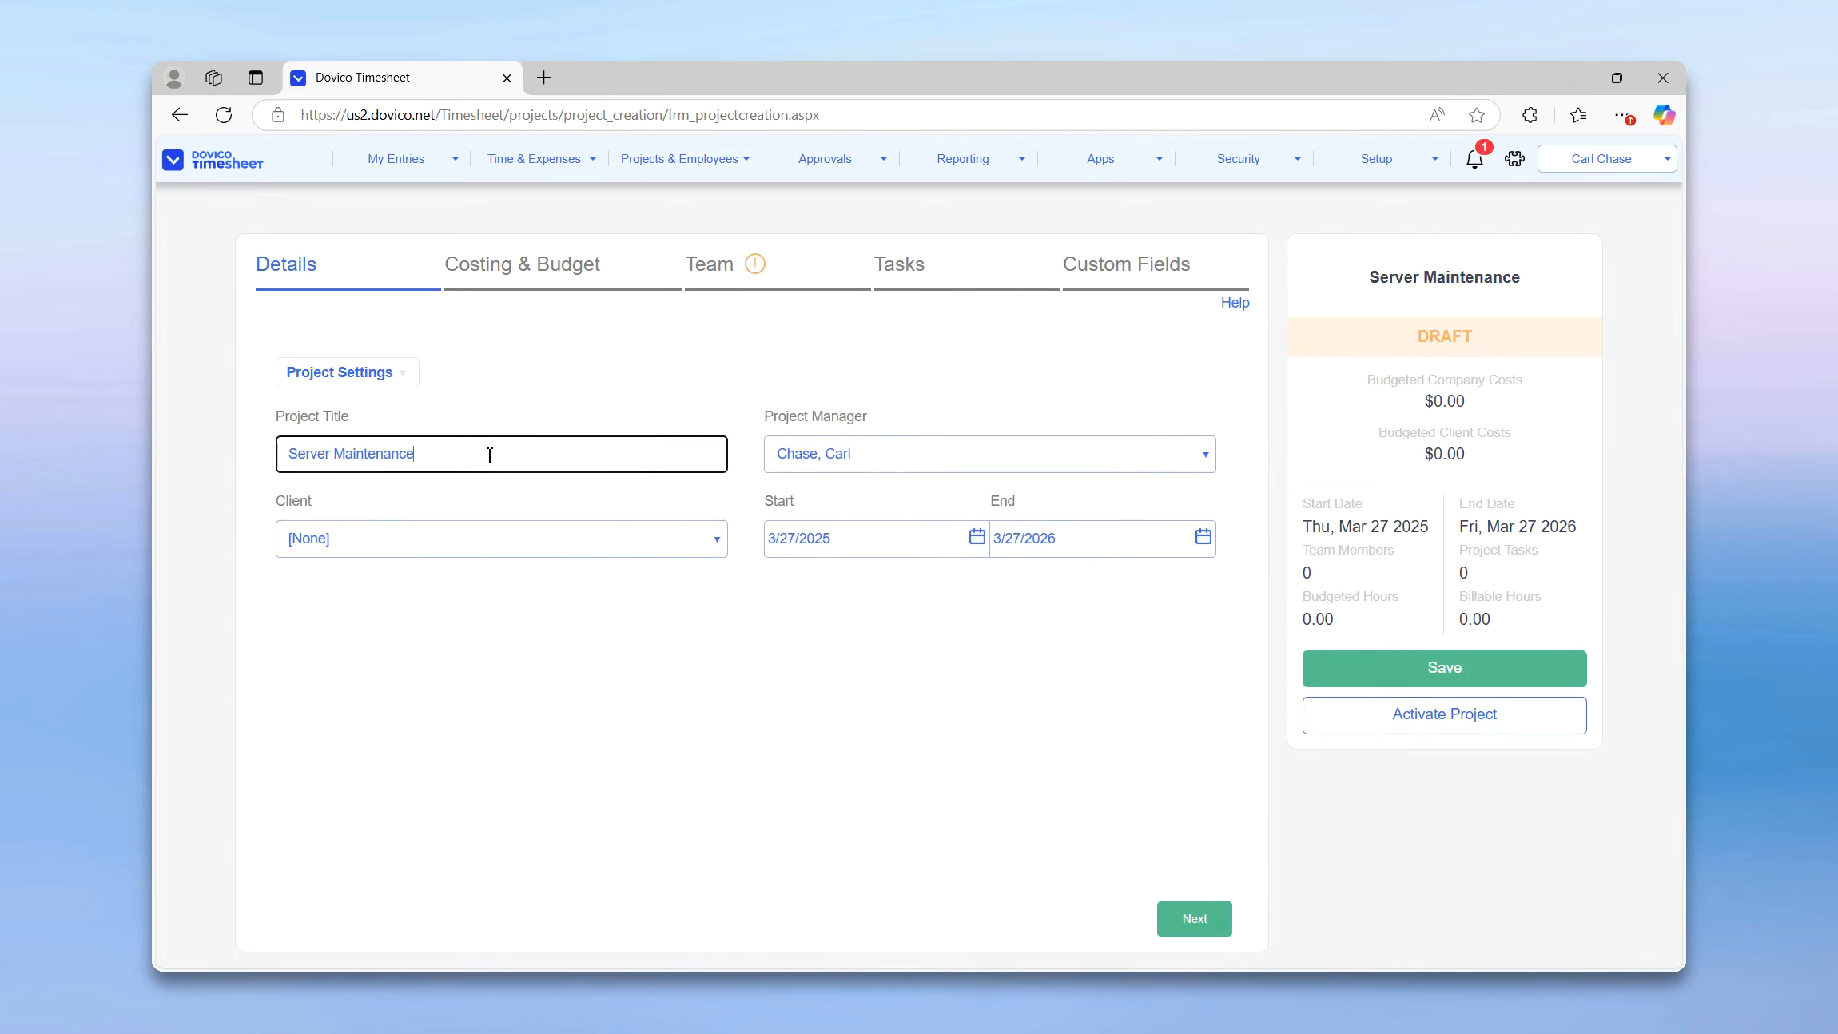
Check the available project managers, keeping the default one, and set the project's client to ACME
click(995, 455)
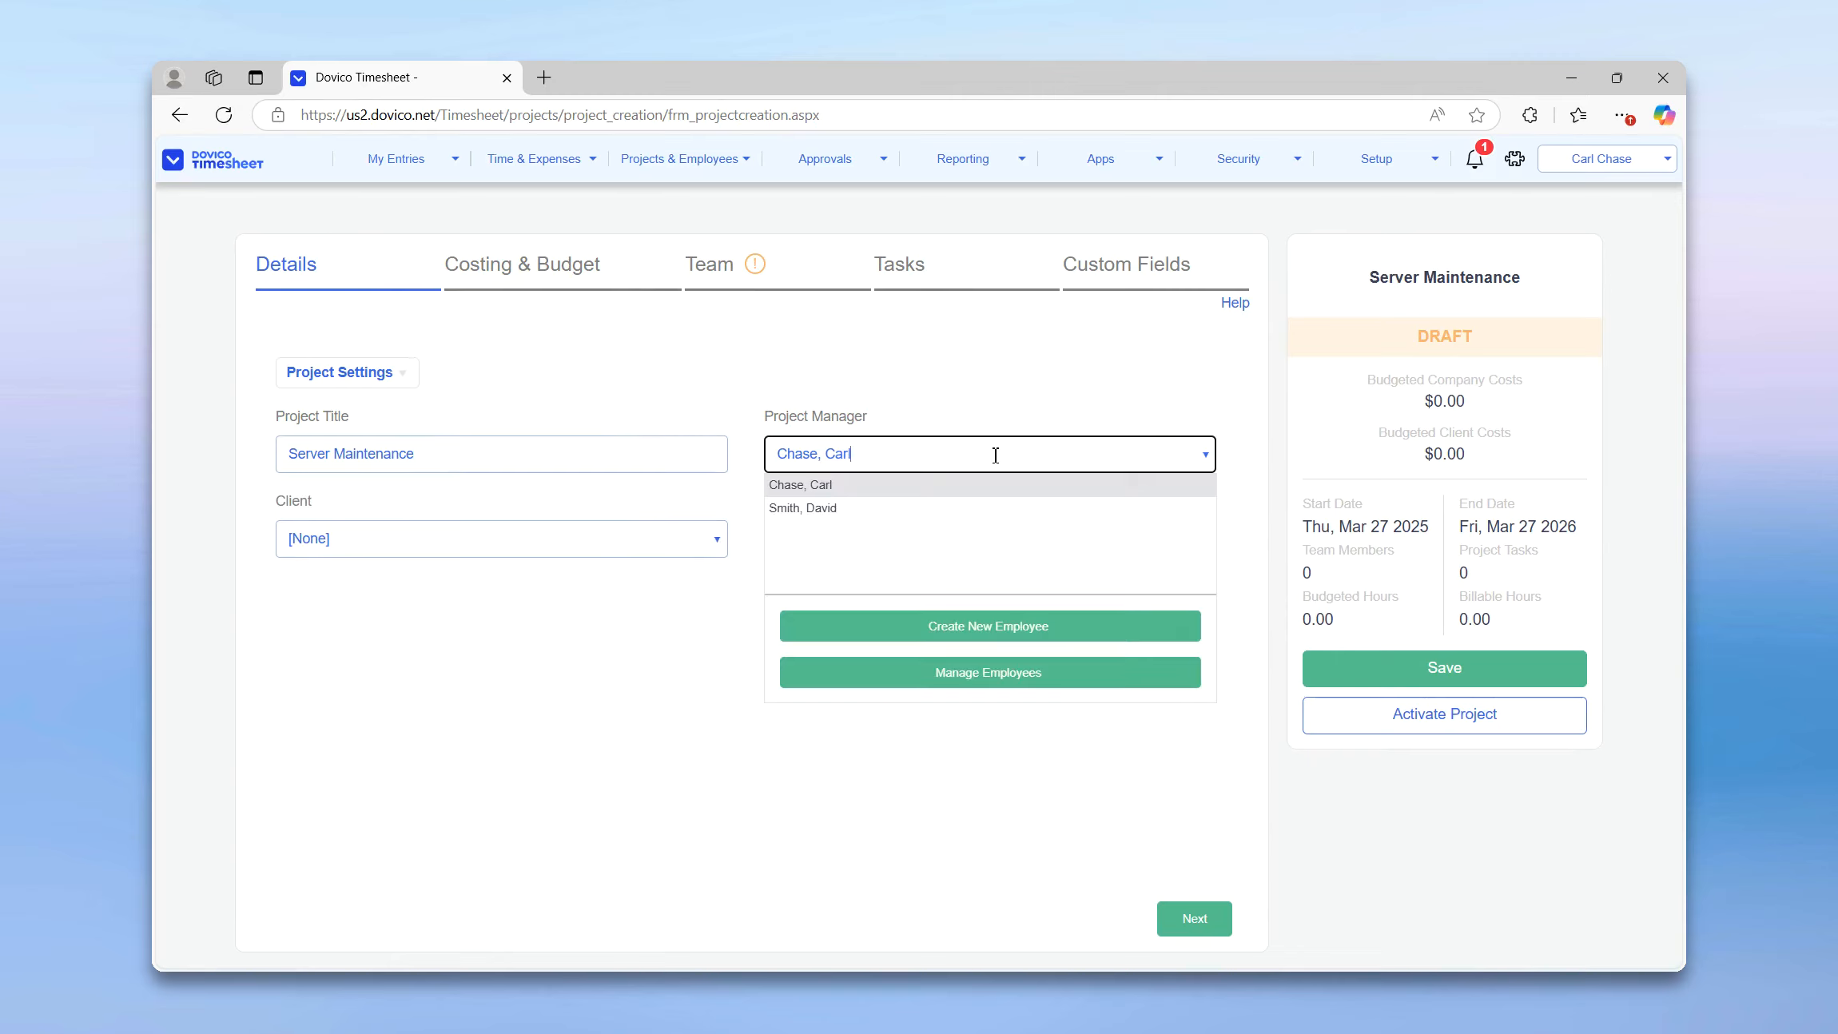
click(692, 543)
click(415, 597)
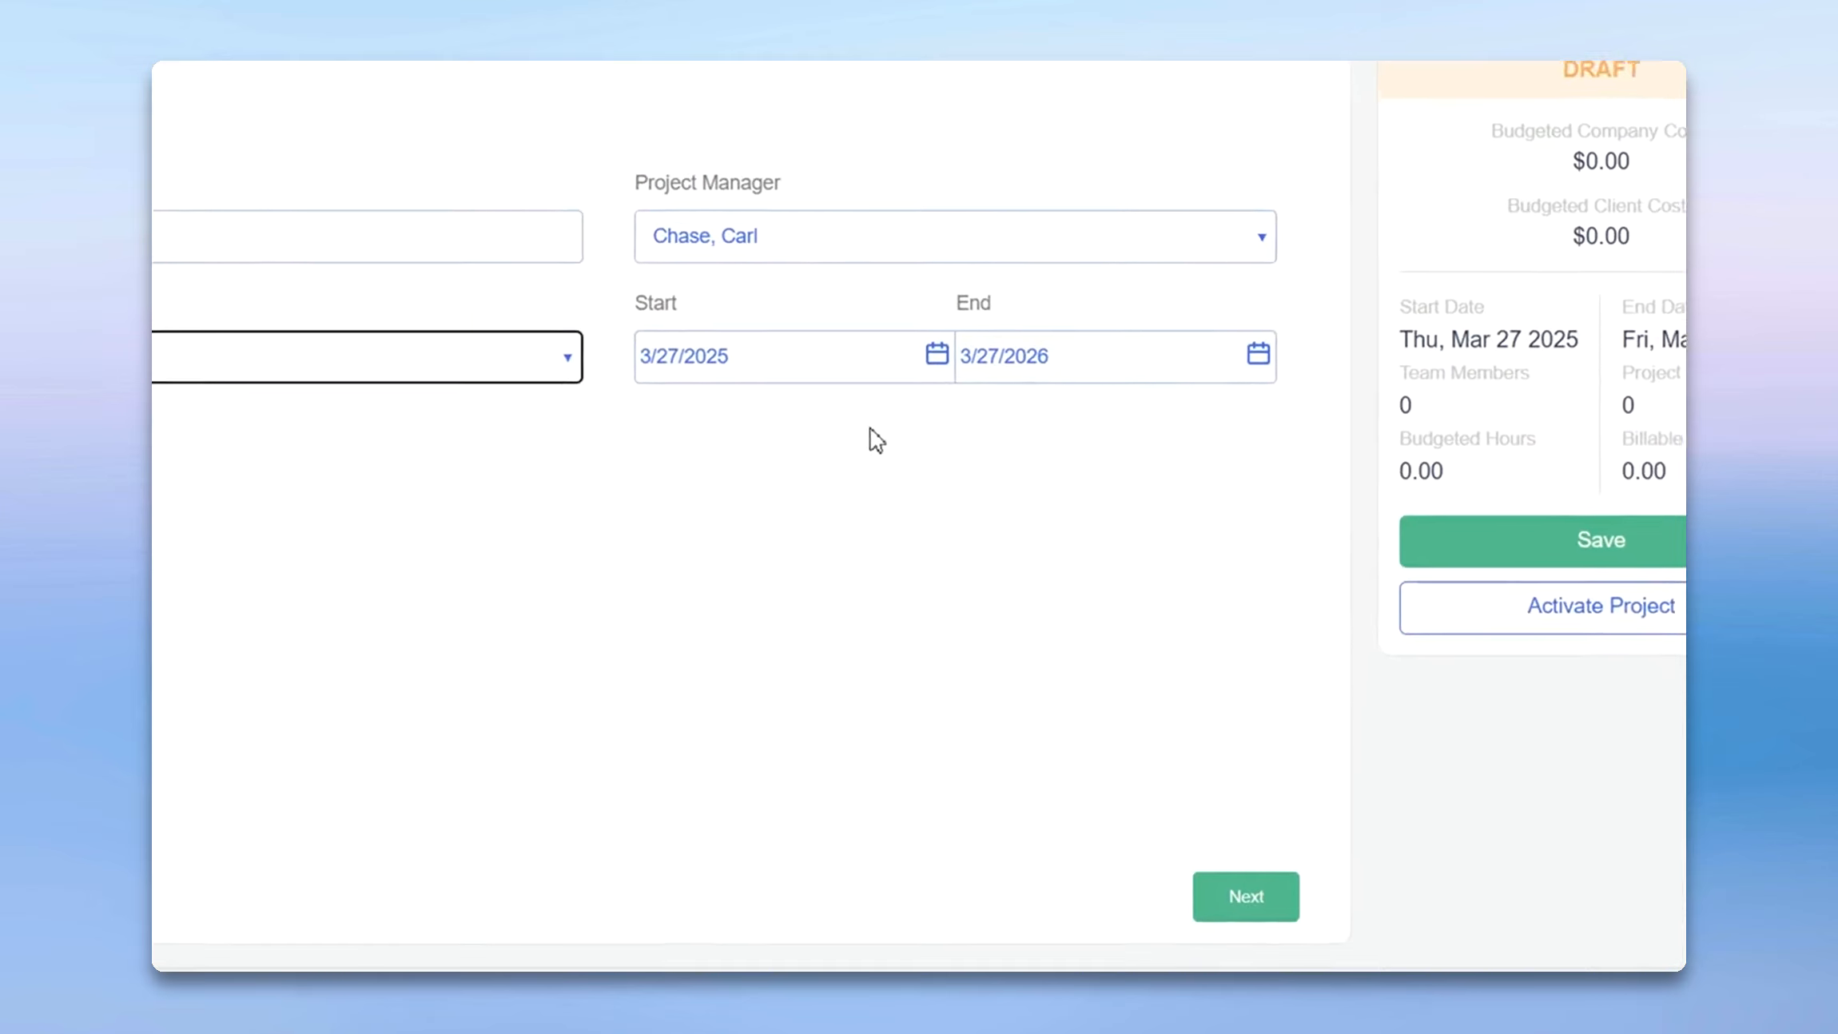
Set the project's end date to 12/1/2026 and continue to the costing and budget settings
click(1269, 321)
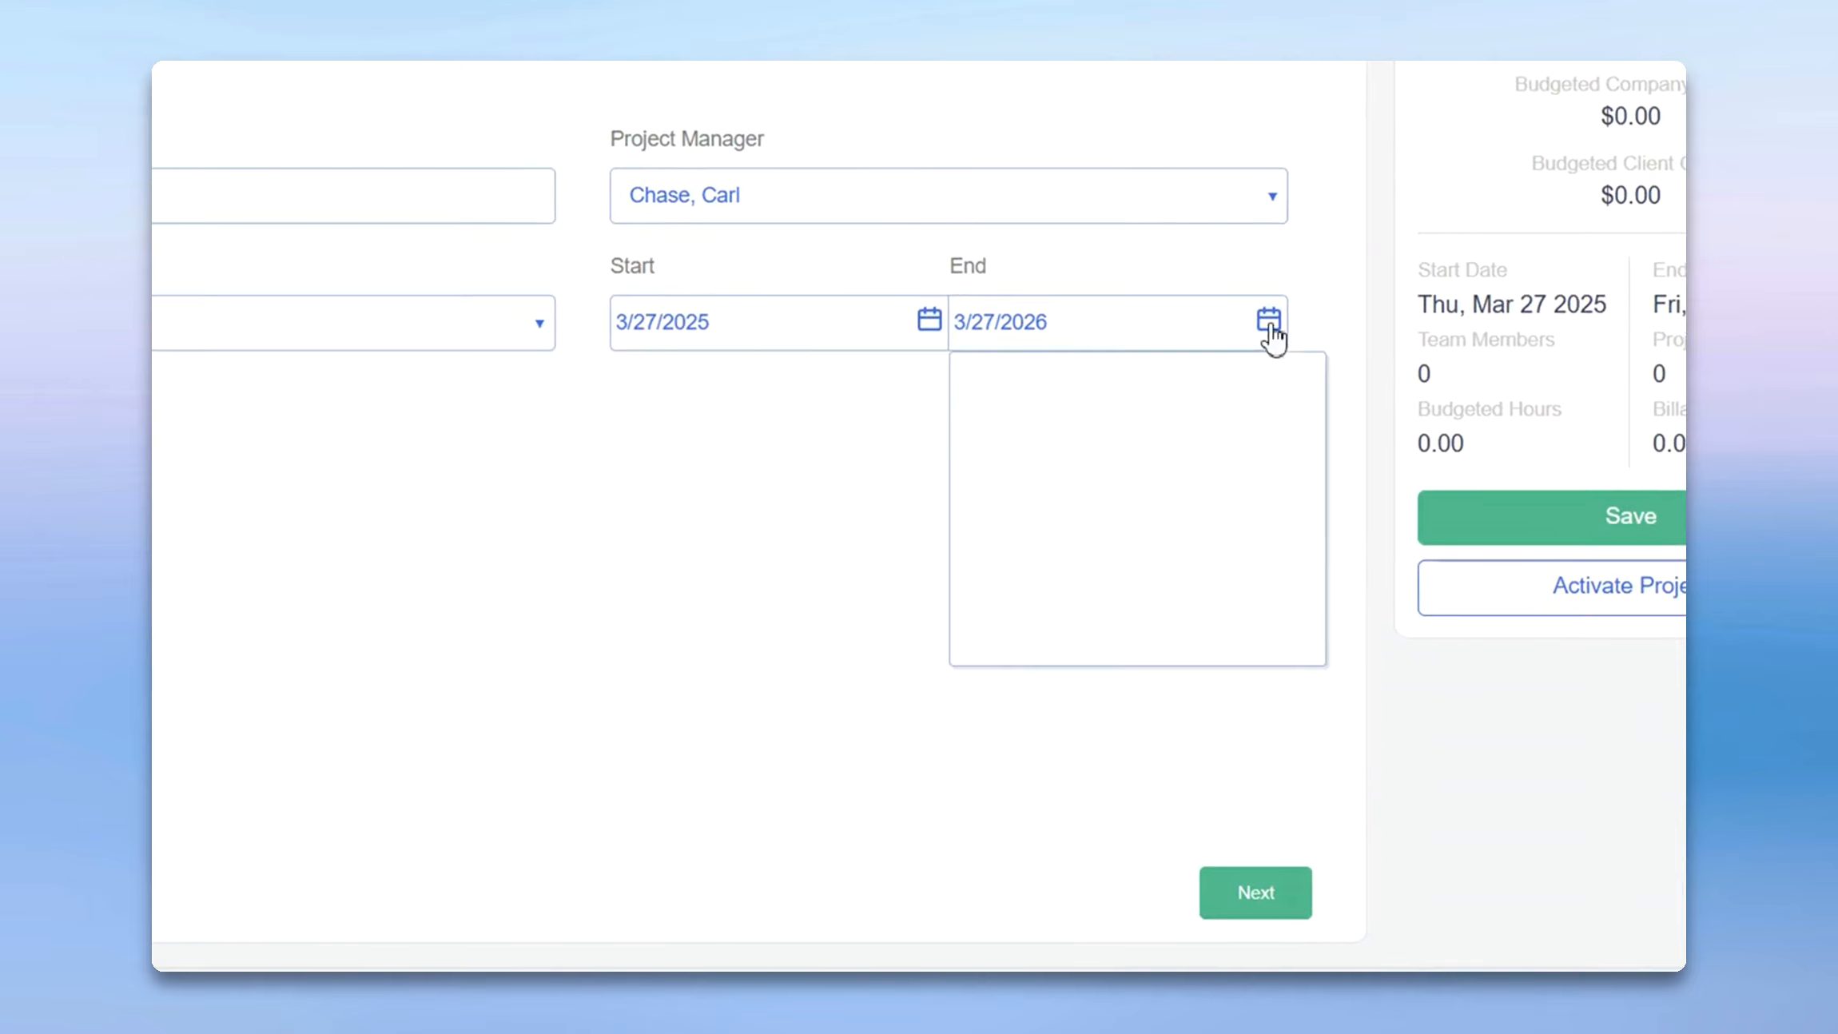
click(1149, 390)
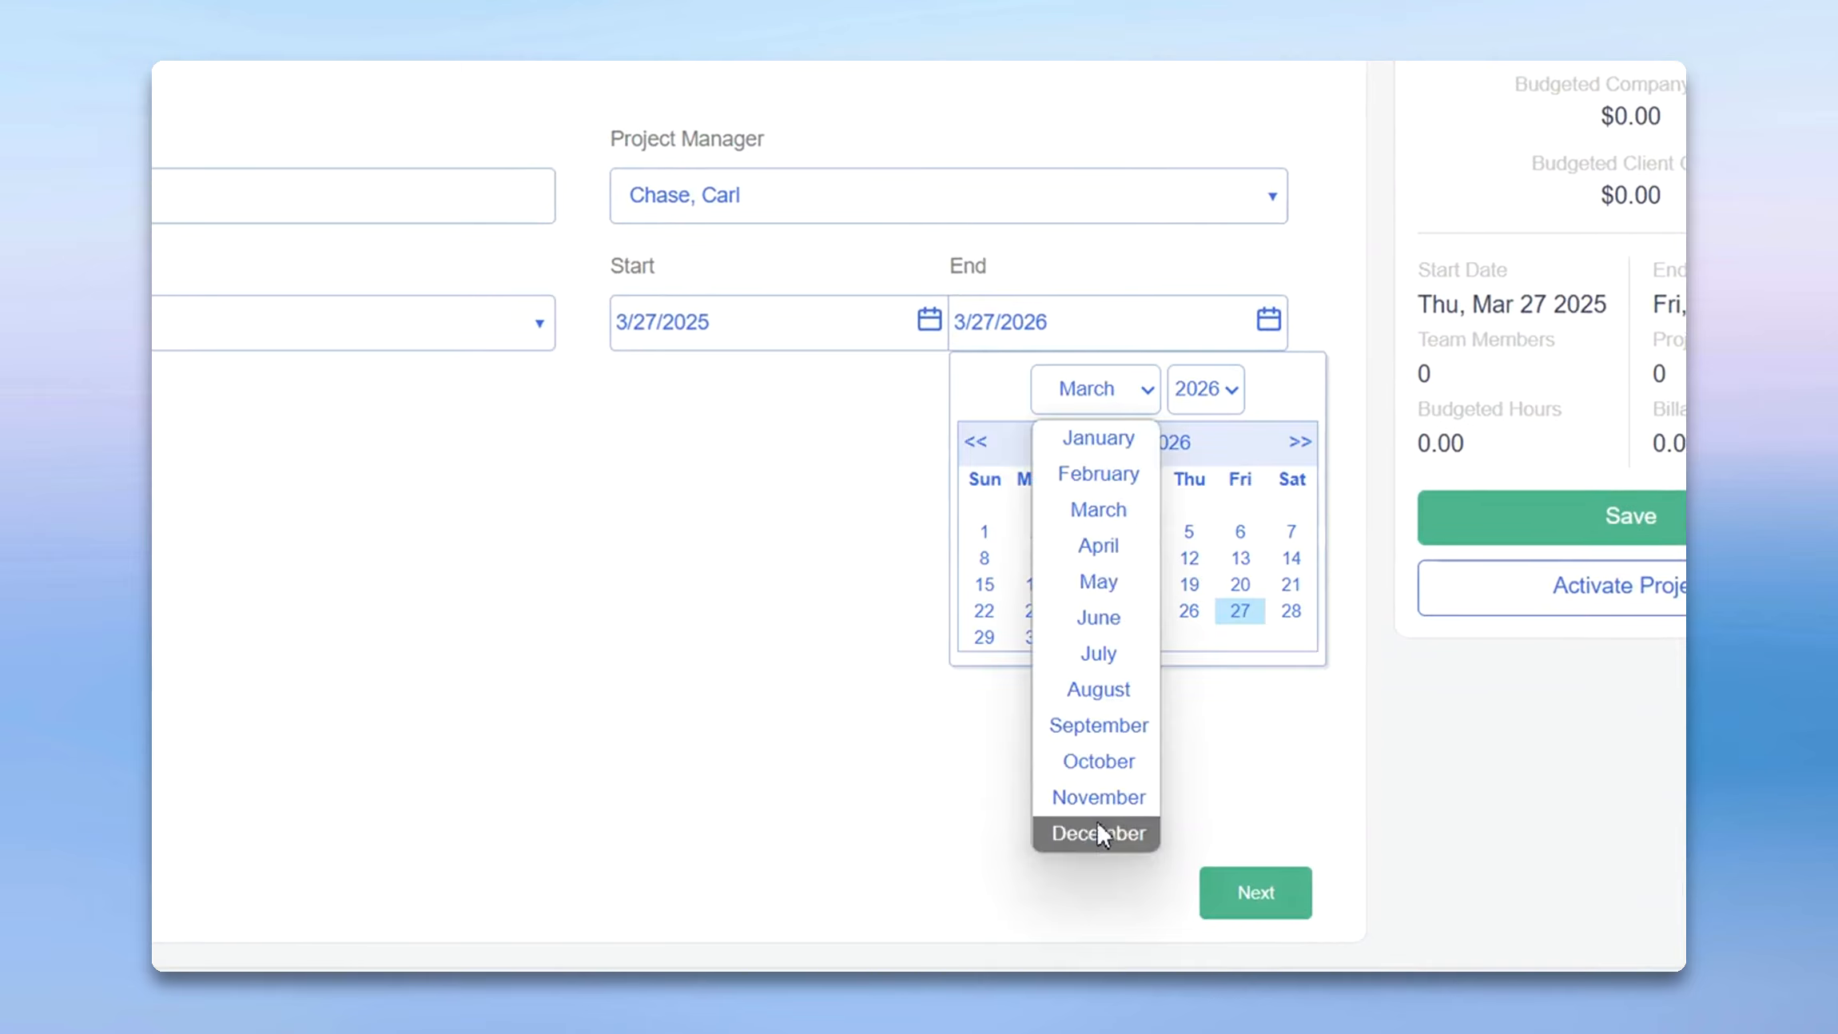
click(1079, 833)
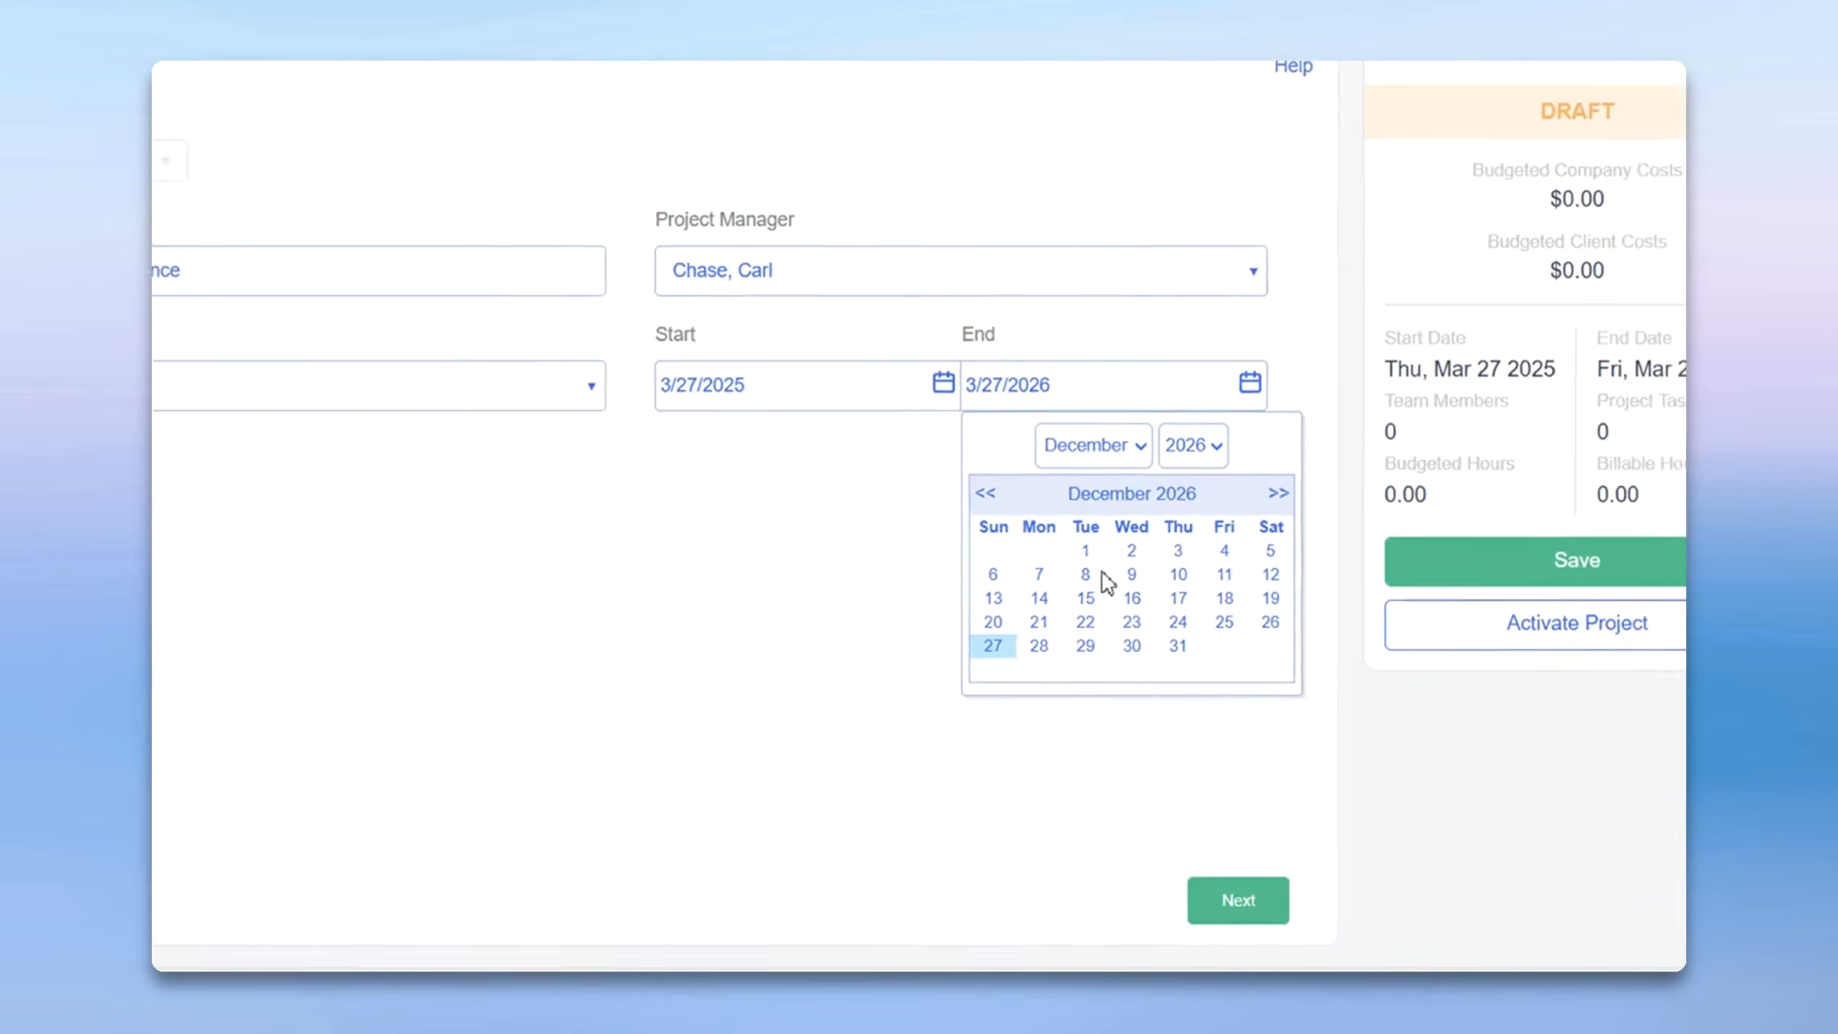
click(1085, 551)
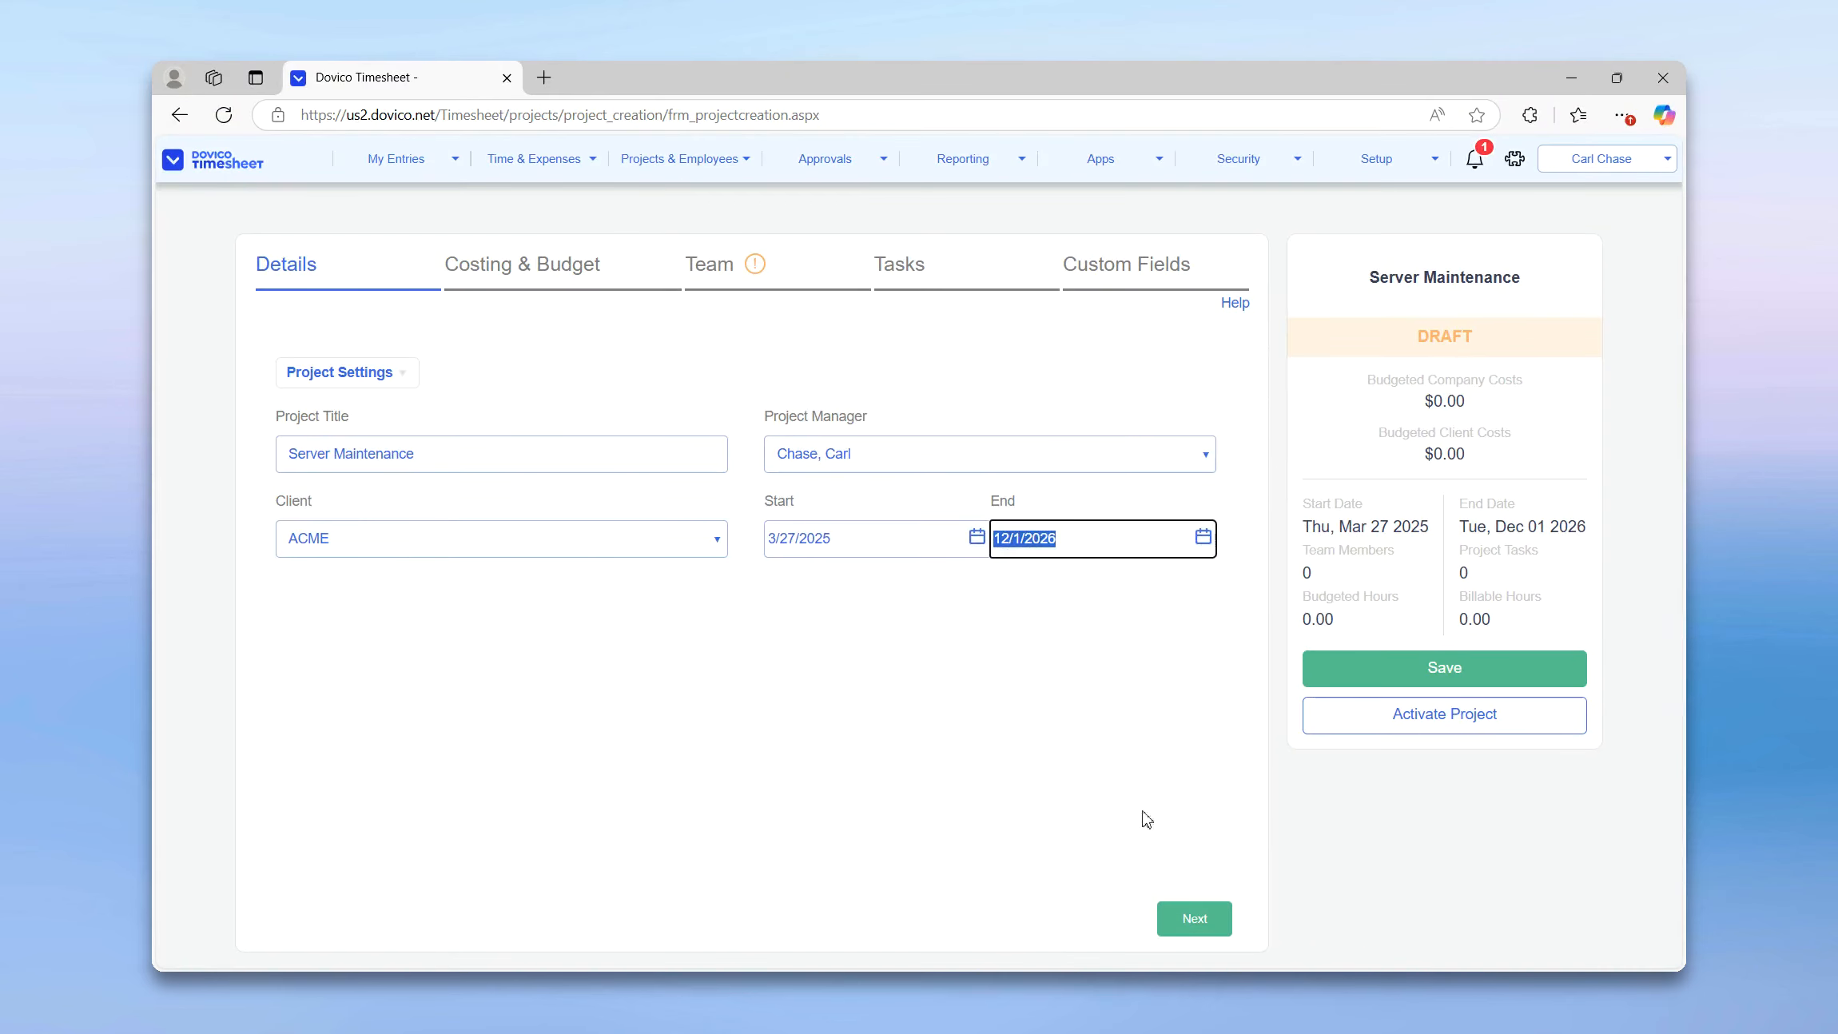
click(1238, 900)
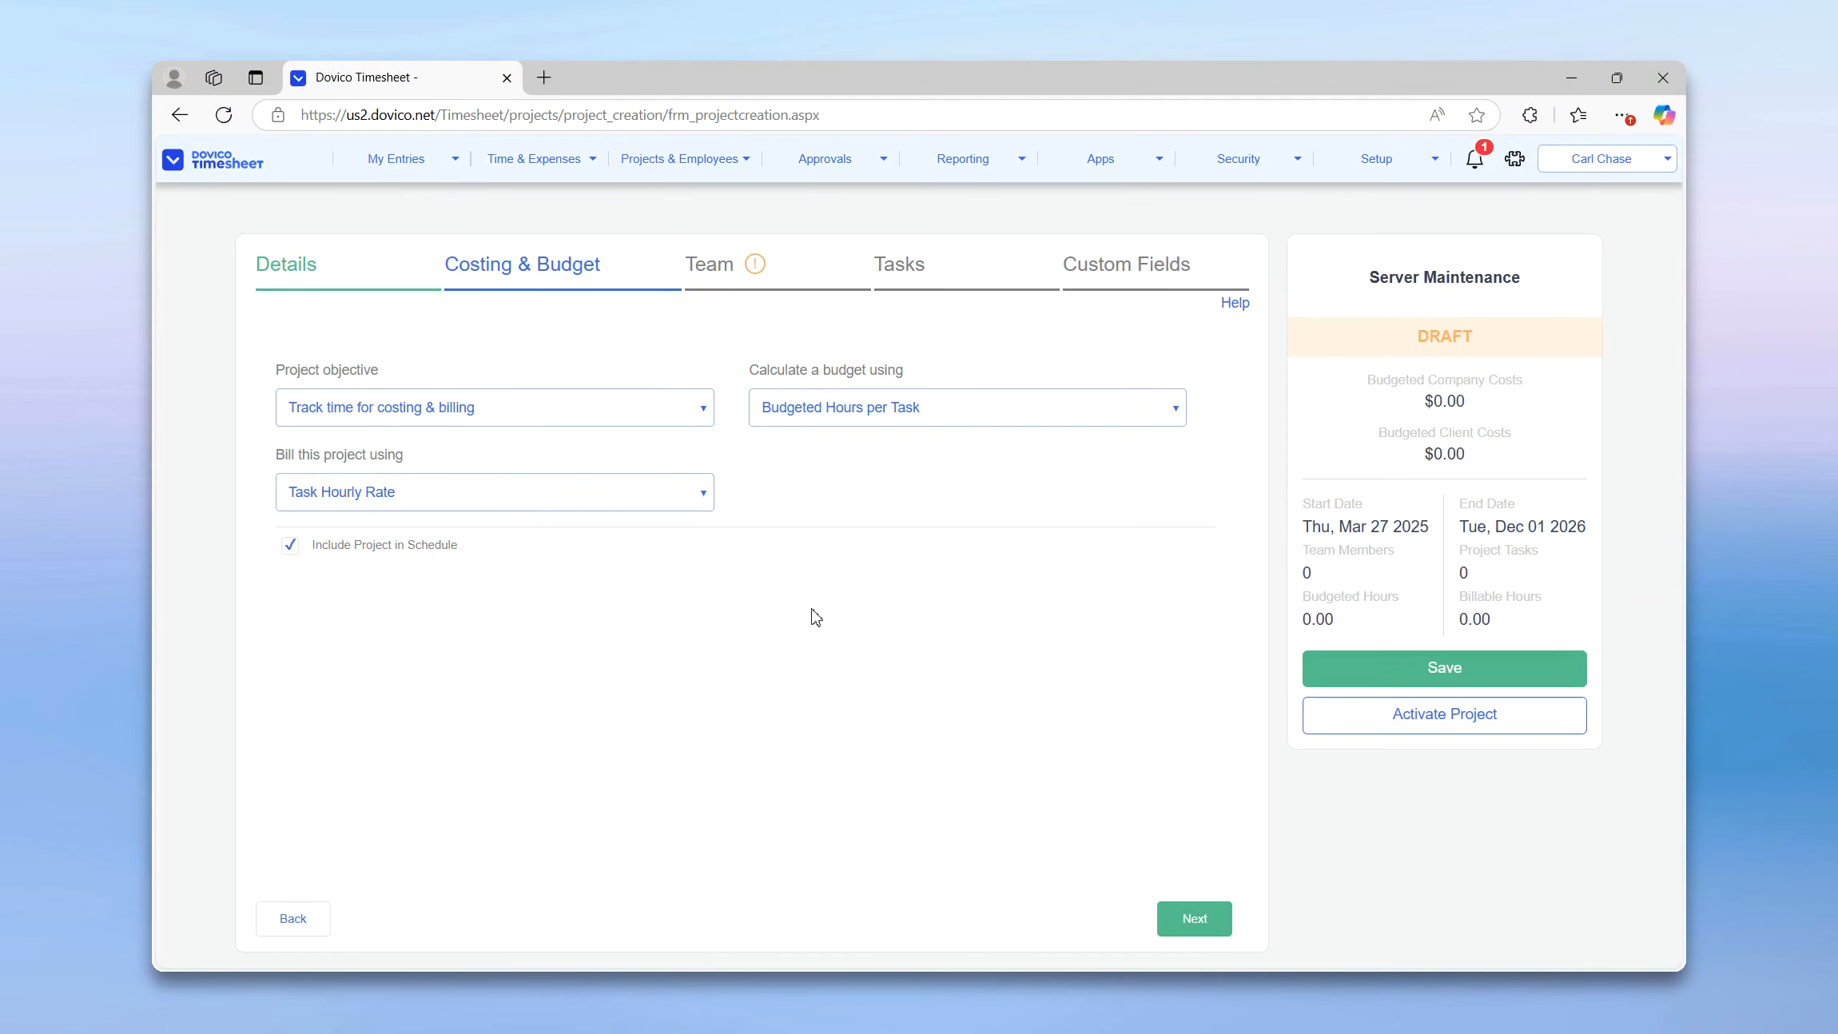
Keep the costing and budget settings and add all listed employees to the project team
click(1195, 923)
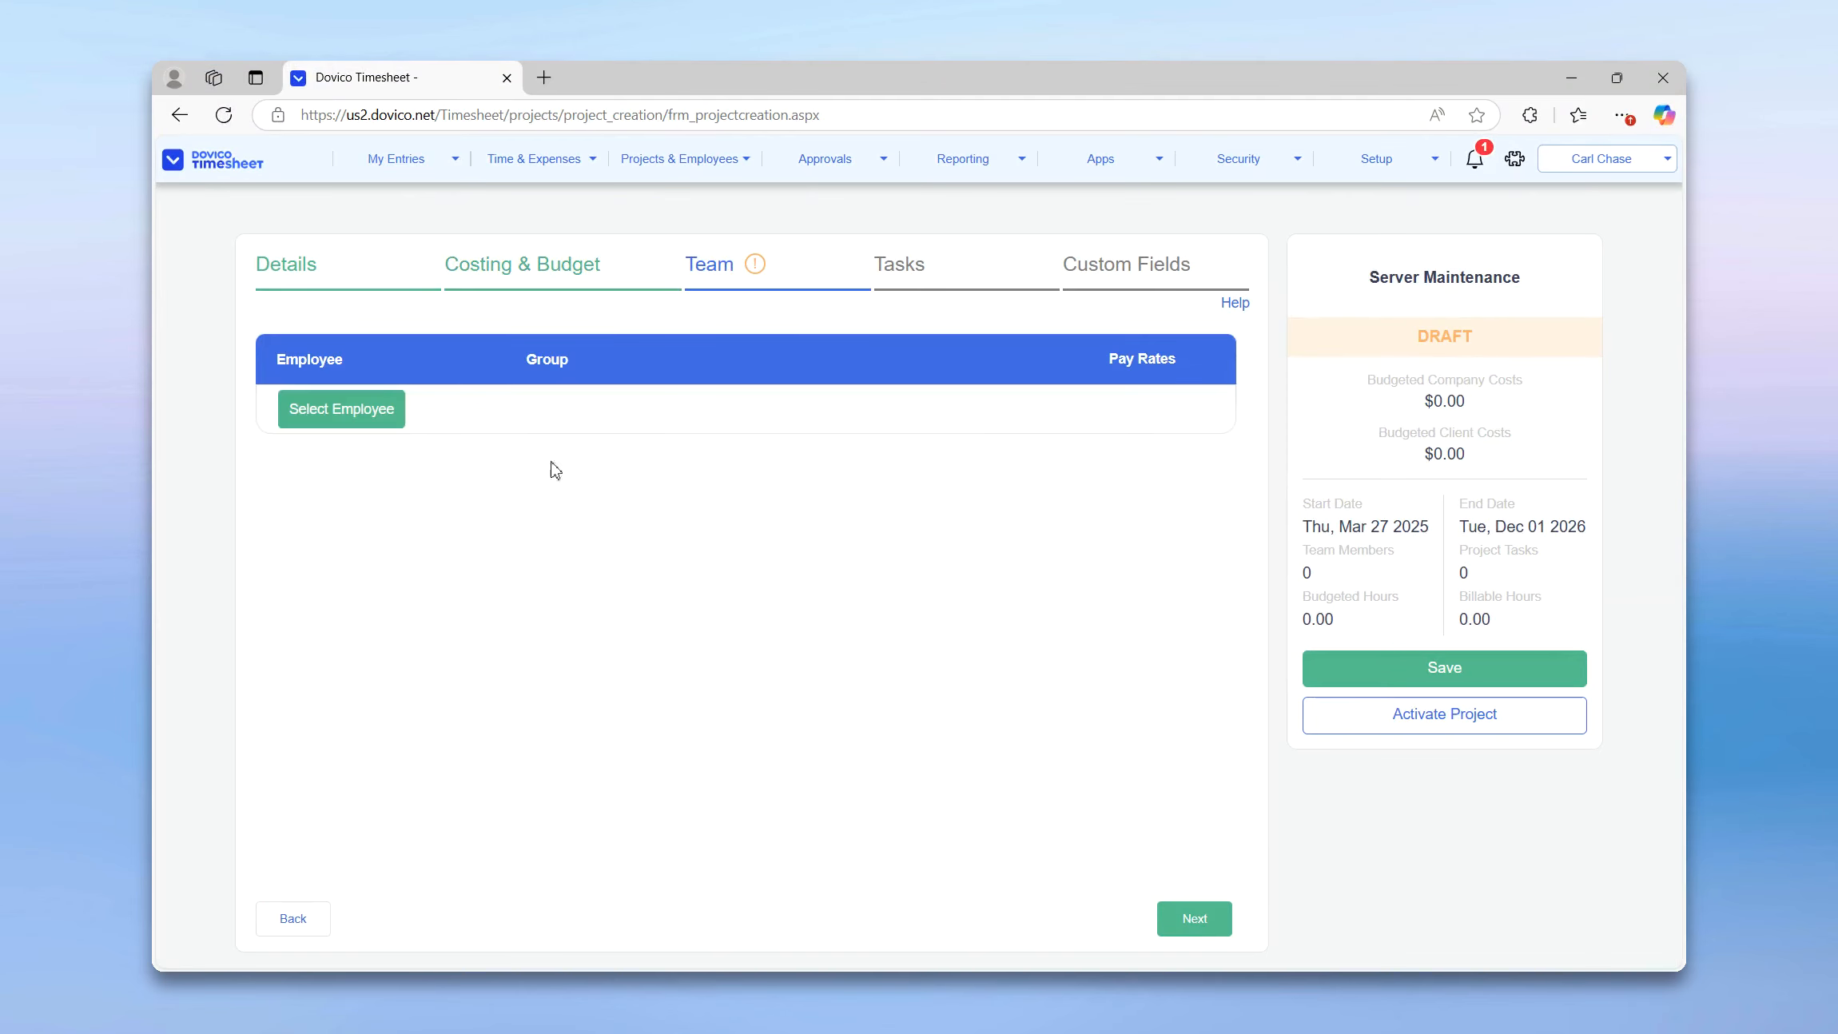
click(371, 409)
click(504, 409)
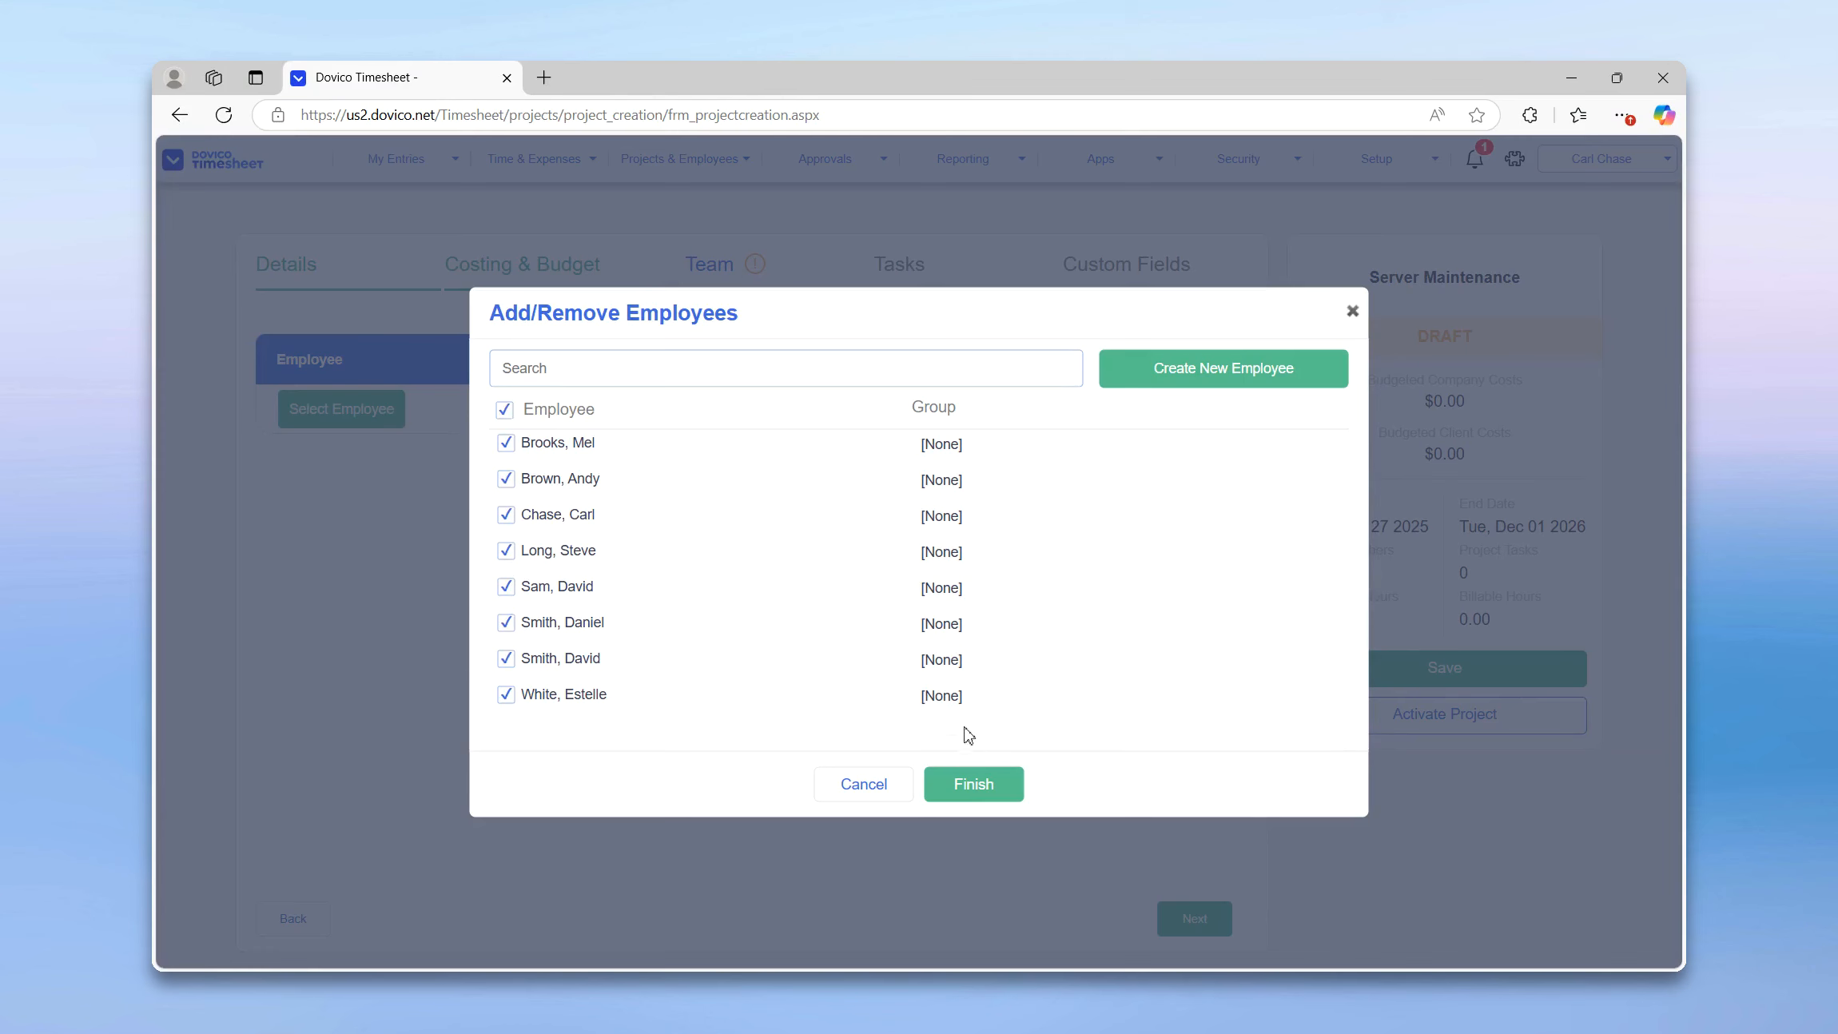
click(970, 784)
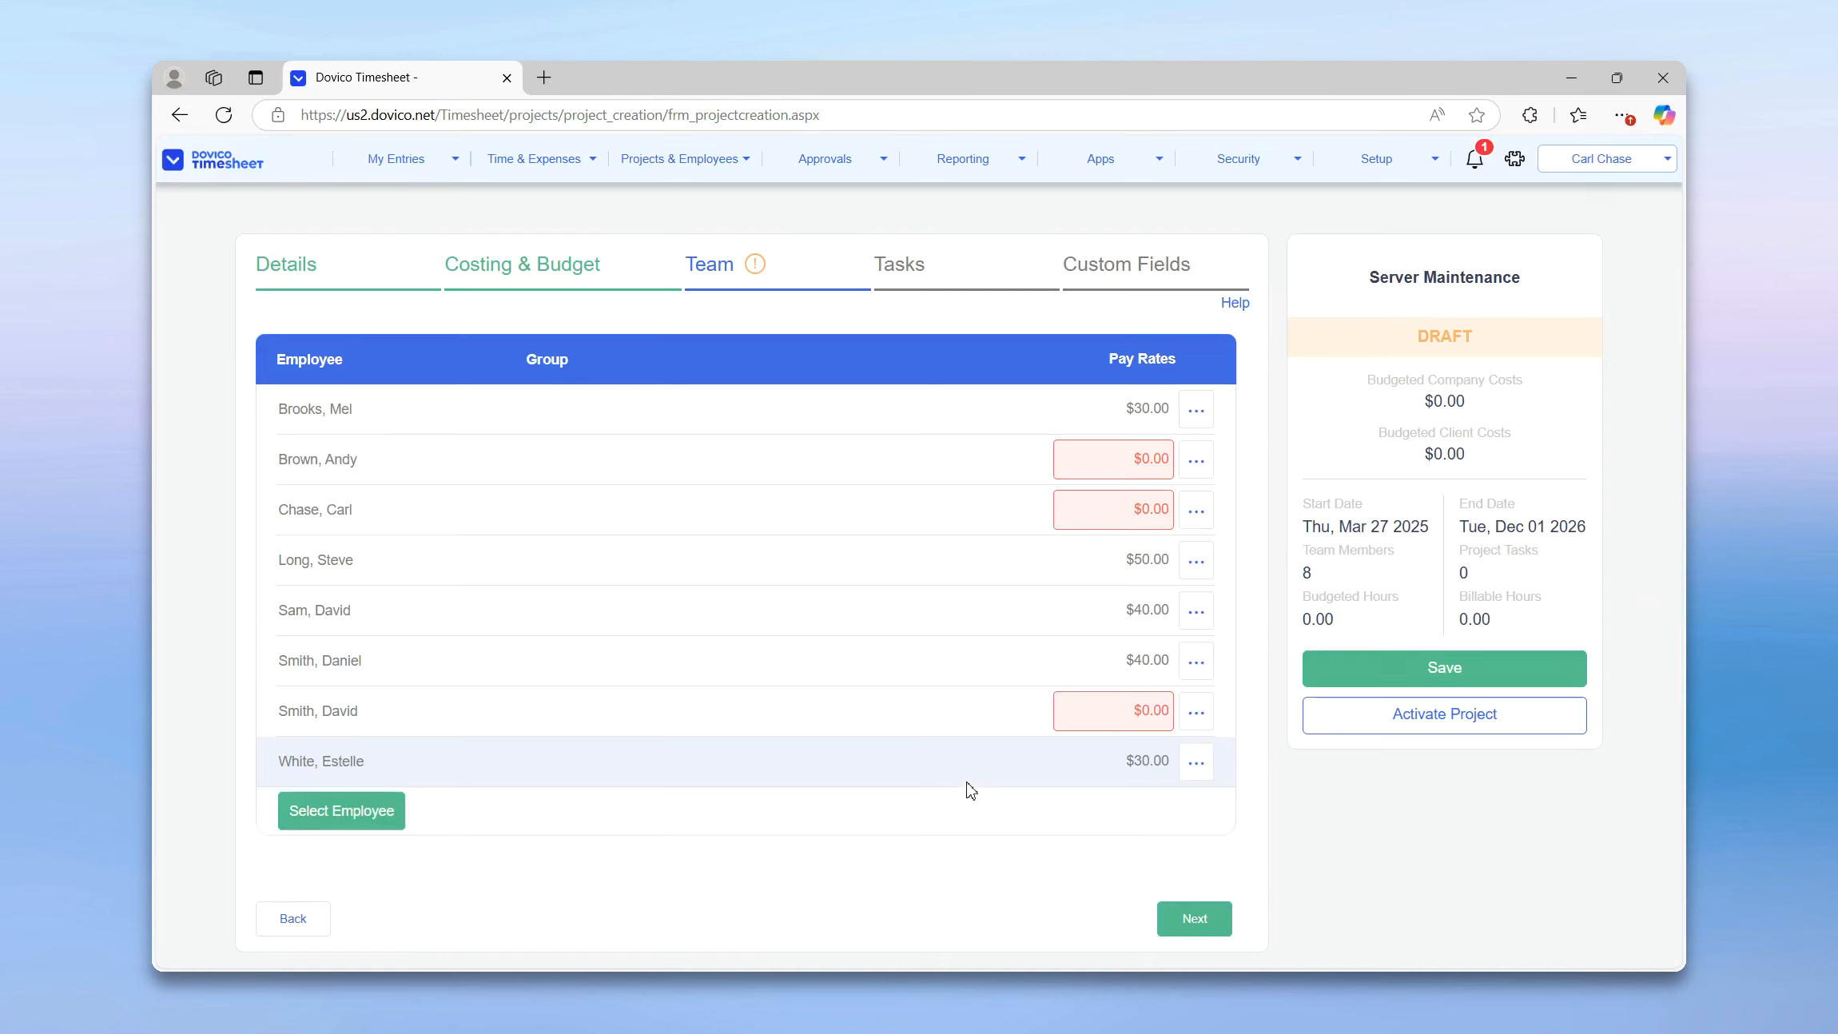
Add the Concept Plans task to the Server Maintenance project
click(1180, 917)
click(579, 921)
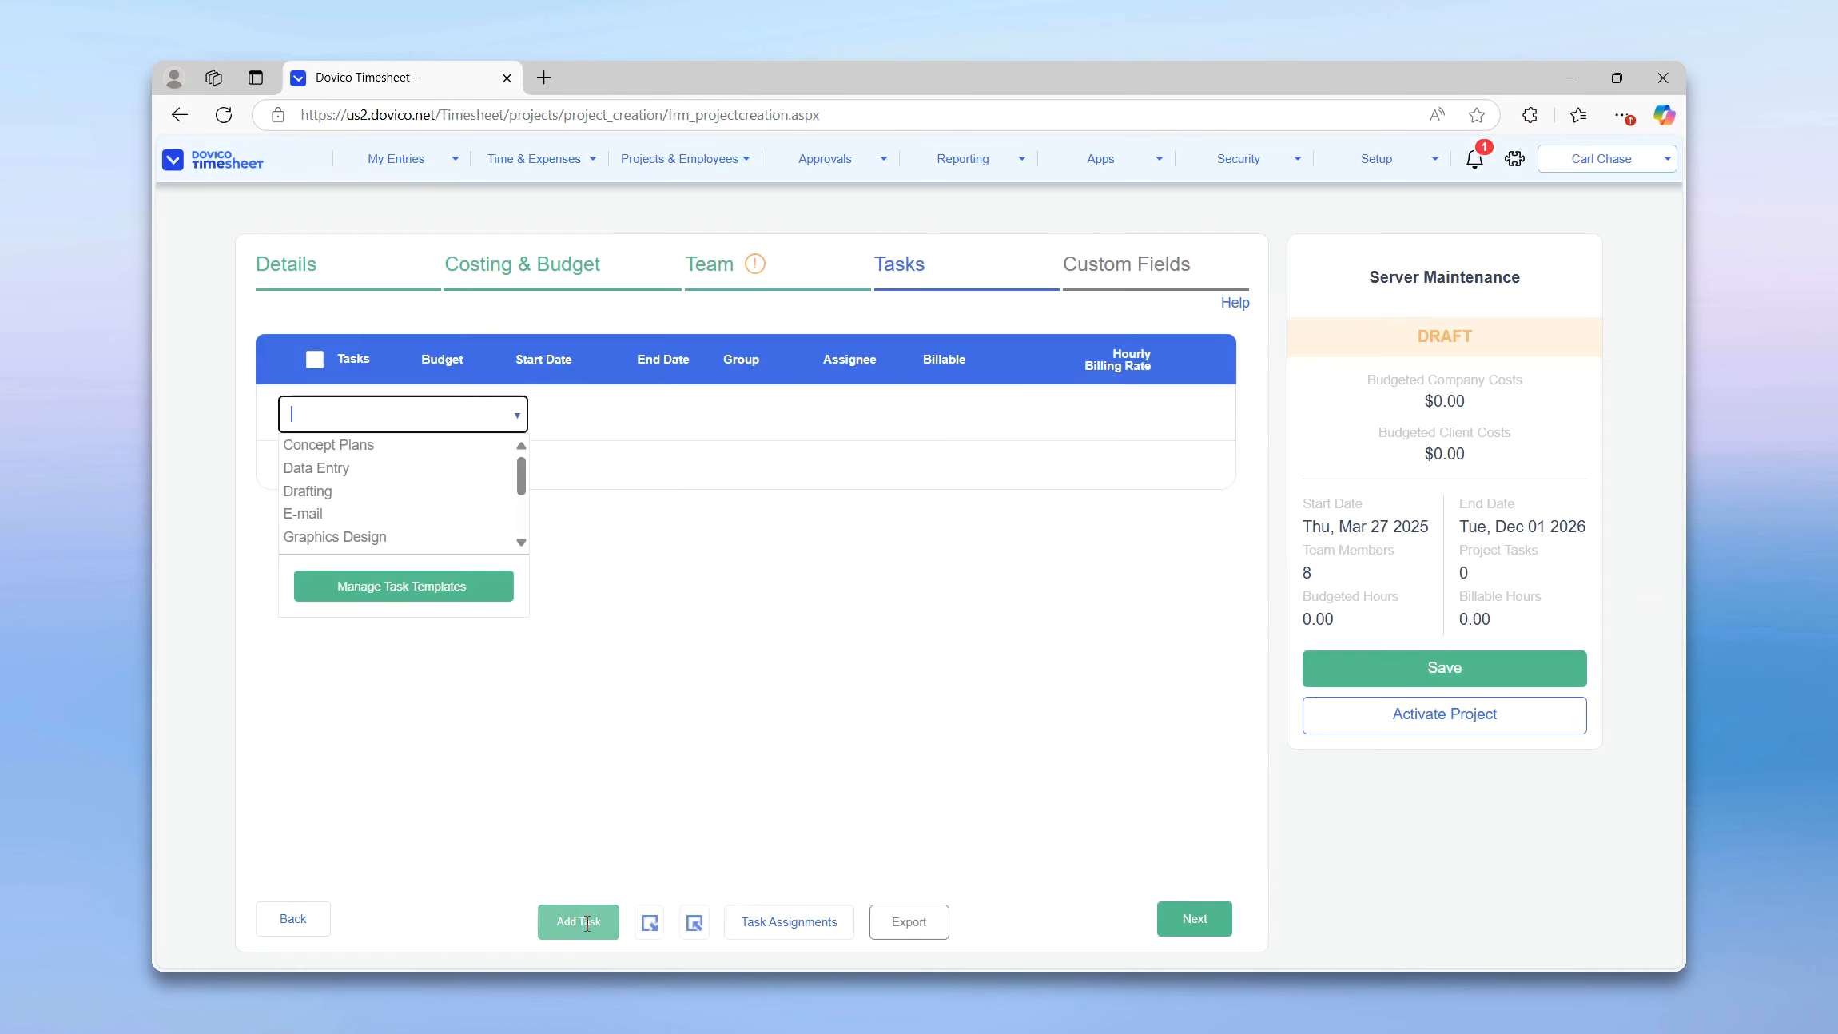
click(337, 447)
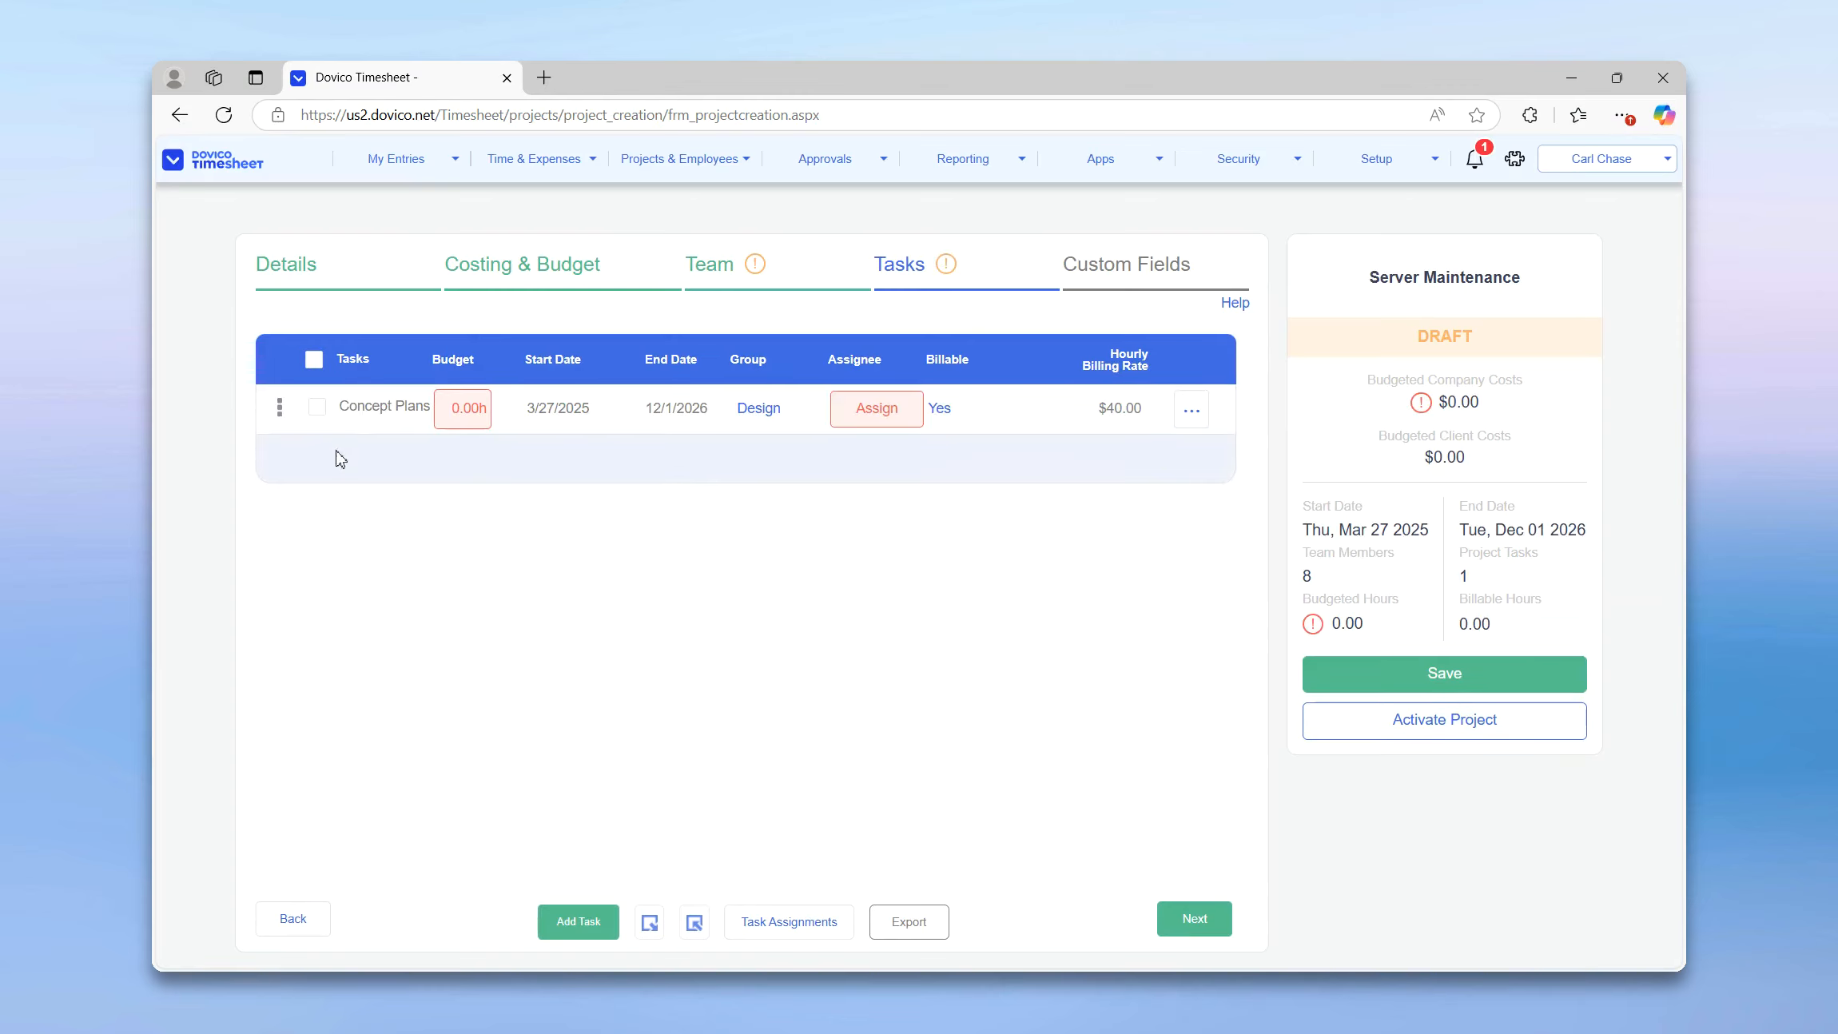
Set the Concept Plans task's end date to 10/8/2026
click(707, 416)
click(709, 411)
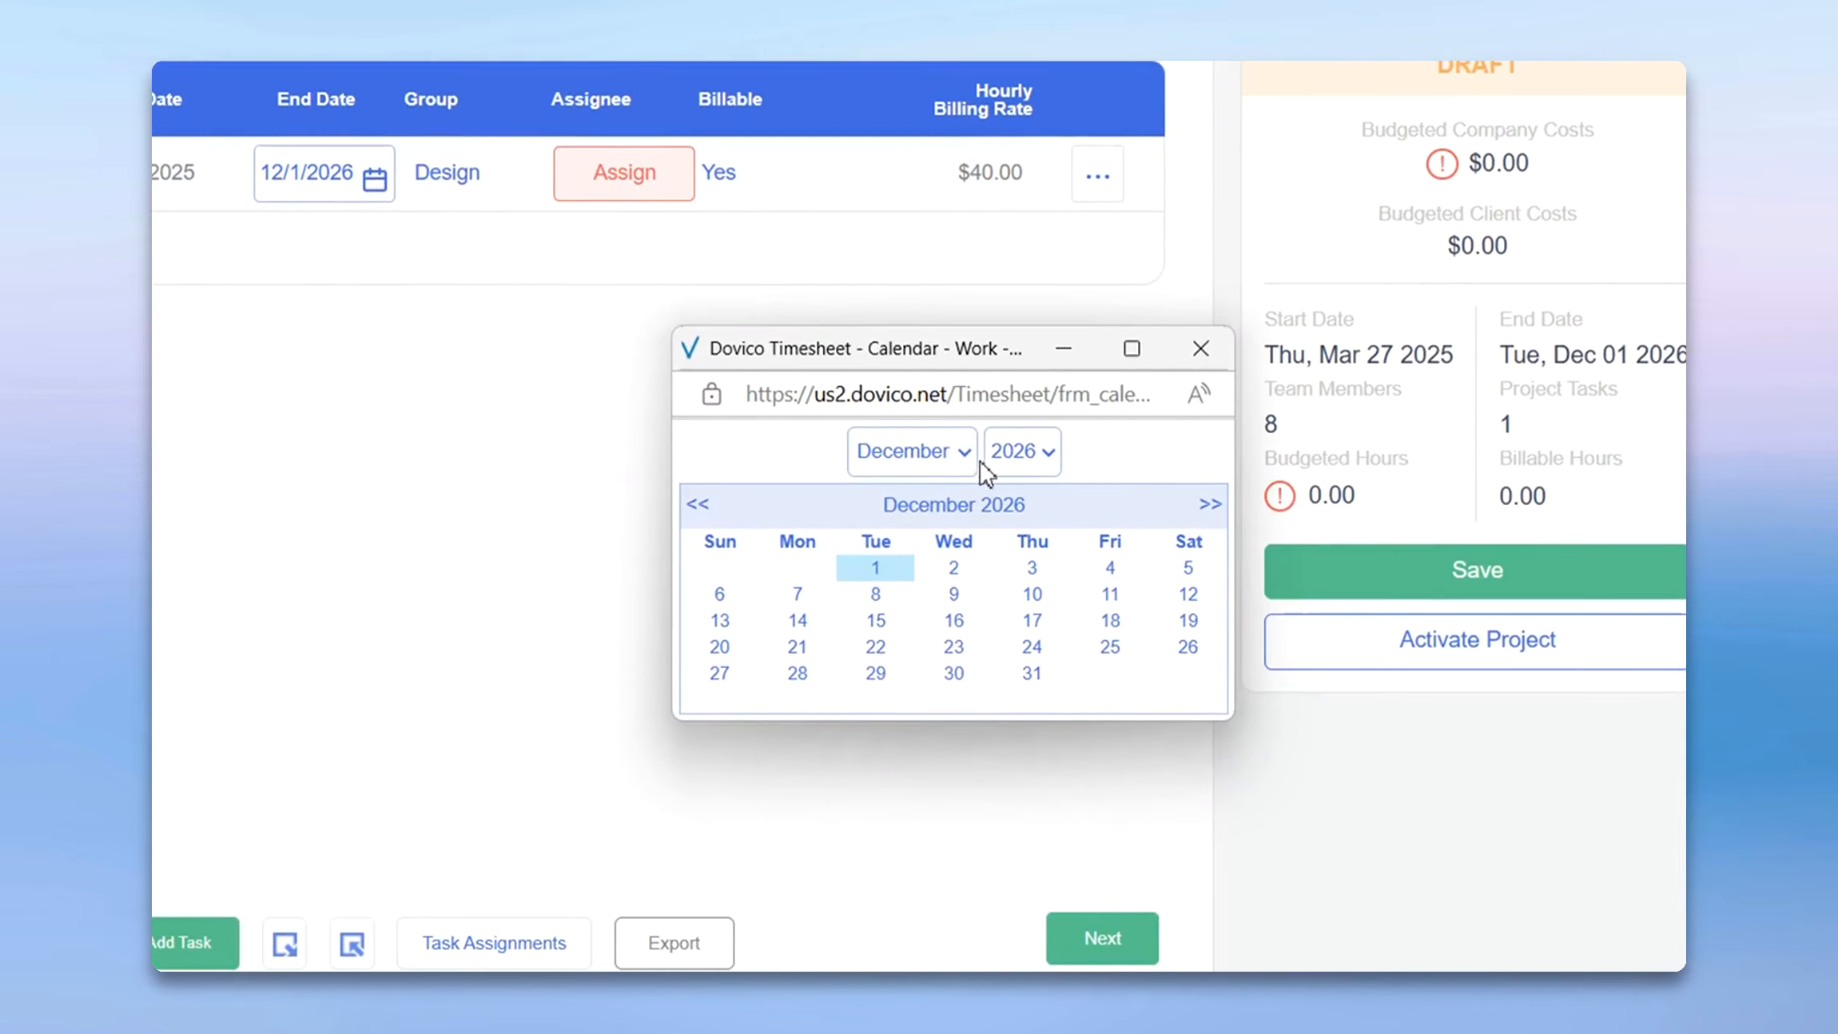
click(965, 454)
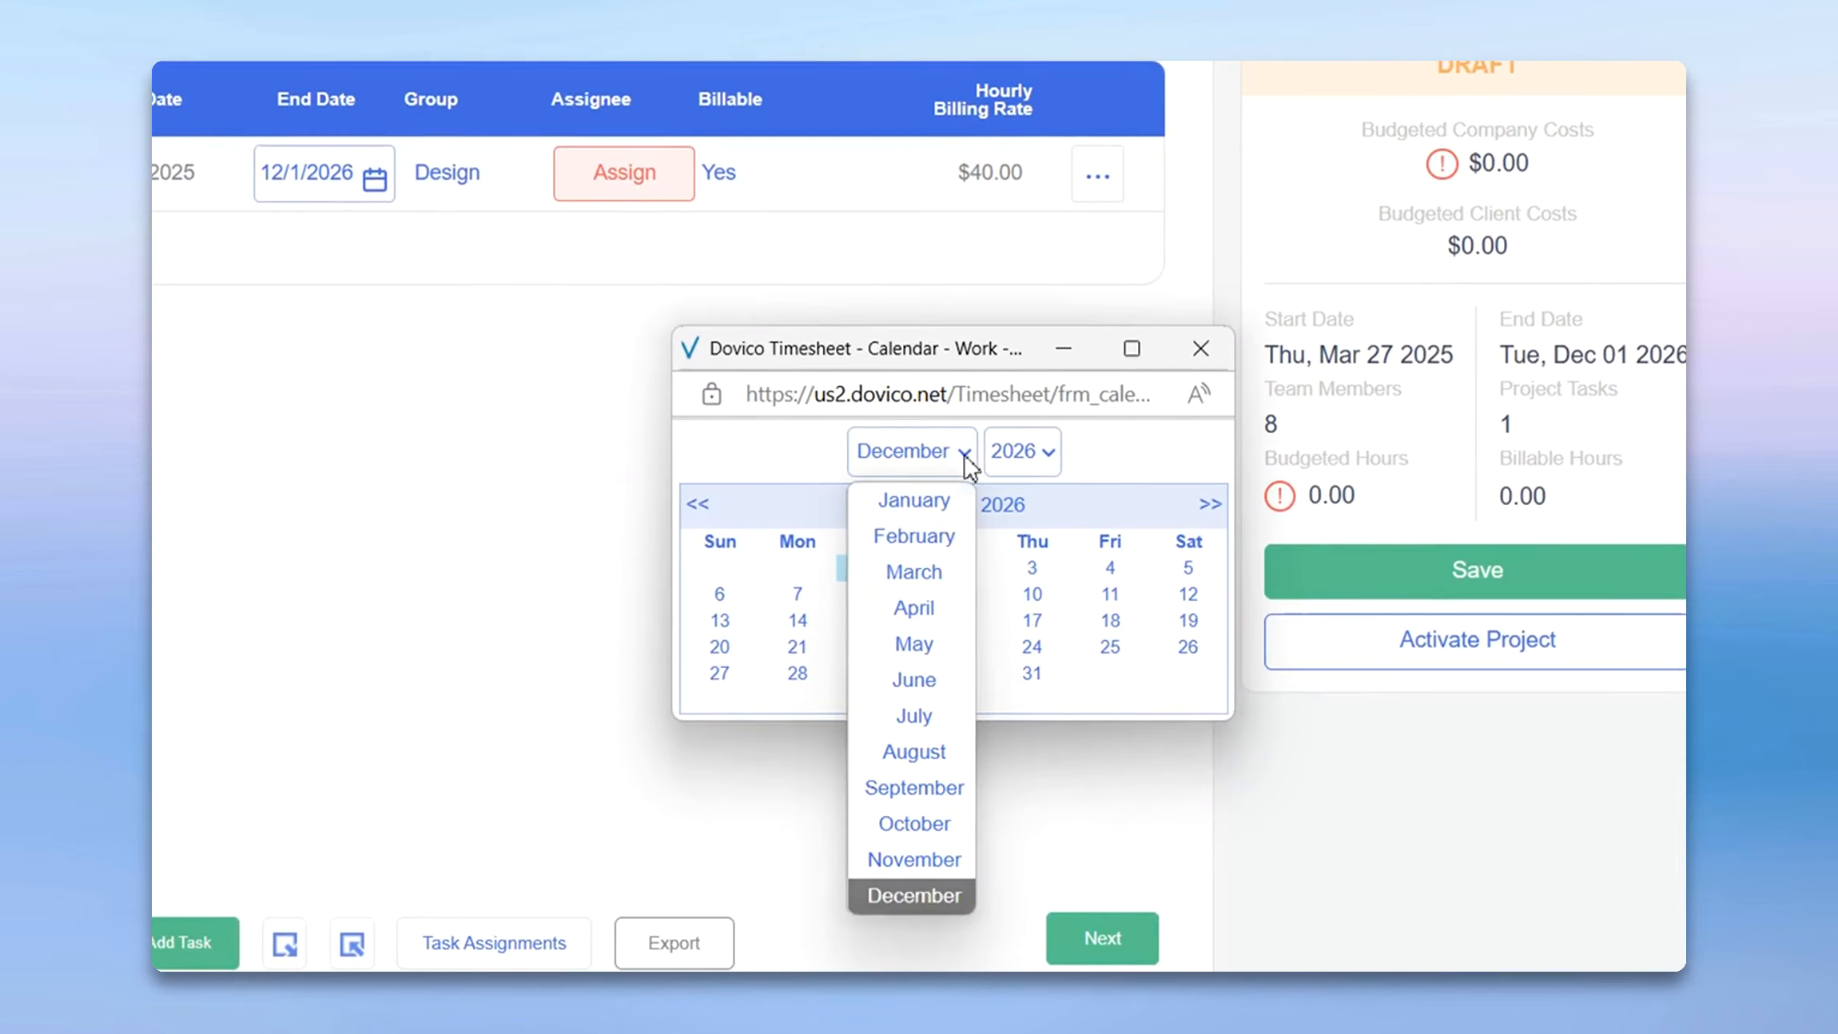
click(905, 823)
click(1032, 594)
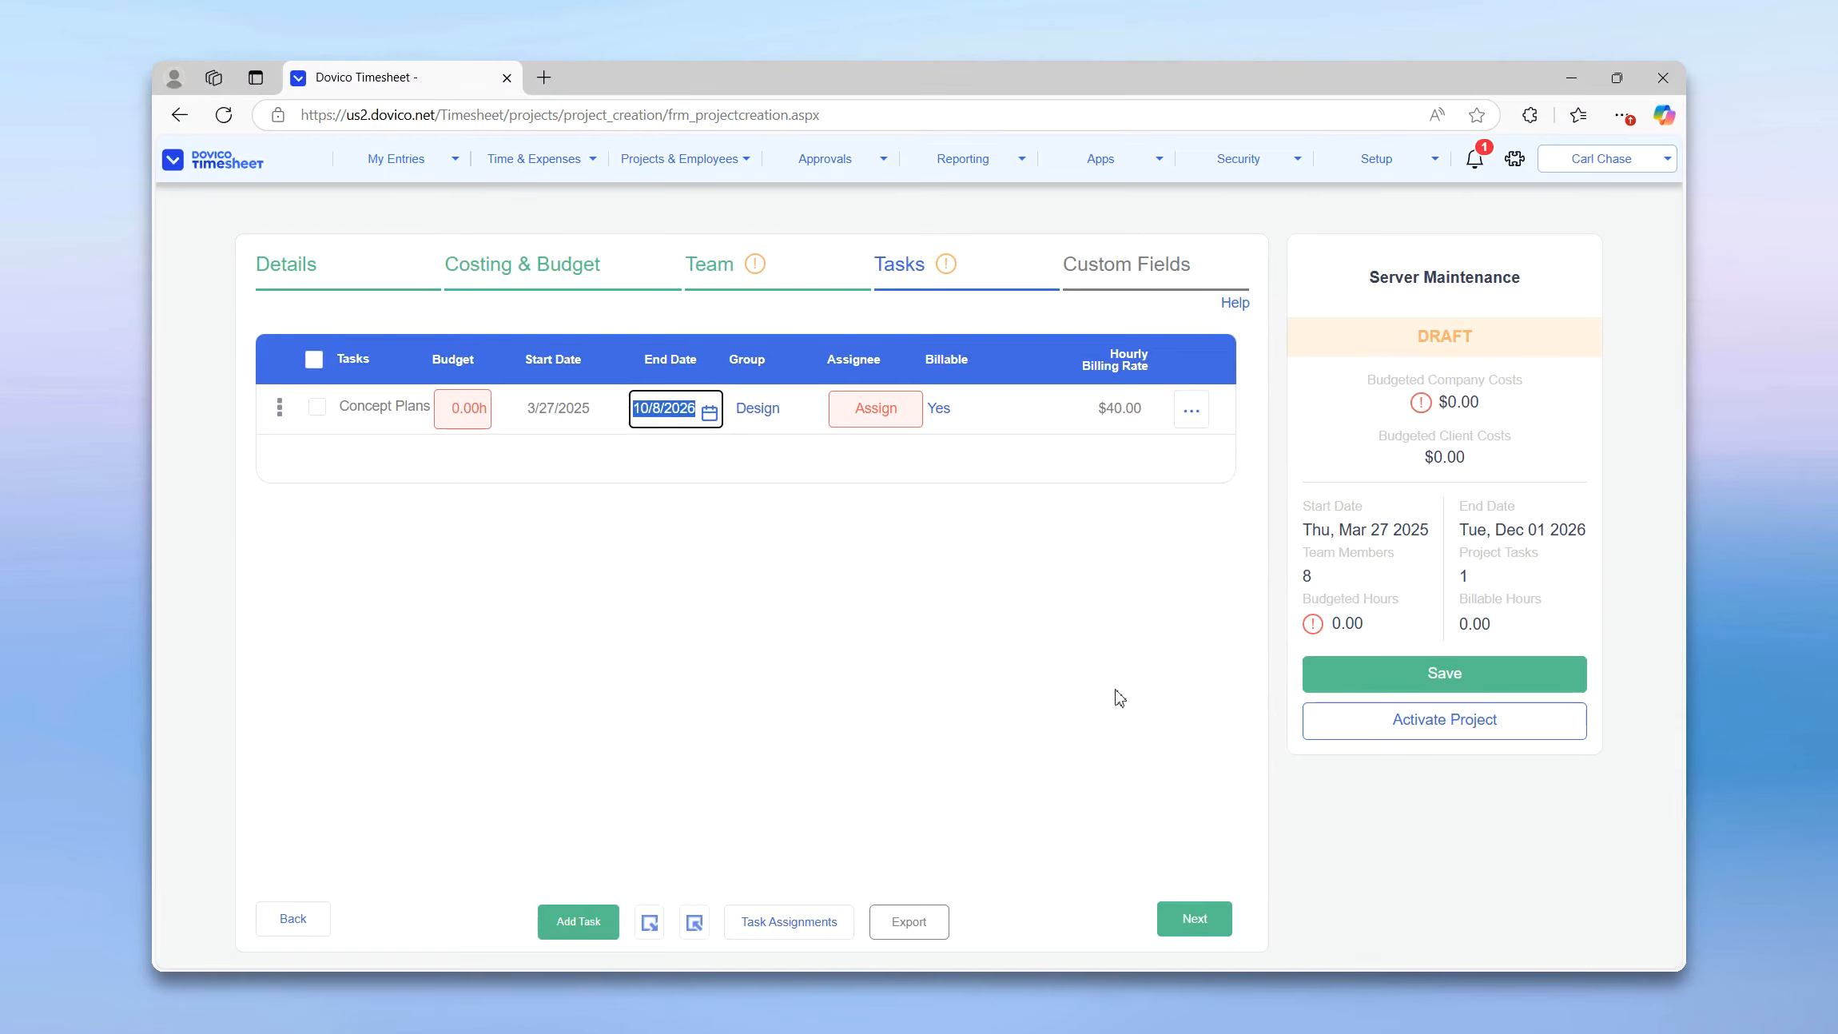
Open the Concept Plans task's assignments and review the first listed team member's free hours and allocated projects
click(889, 426)
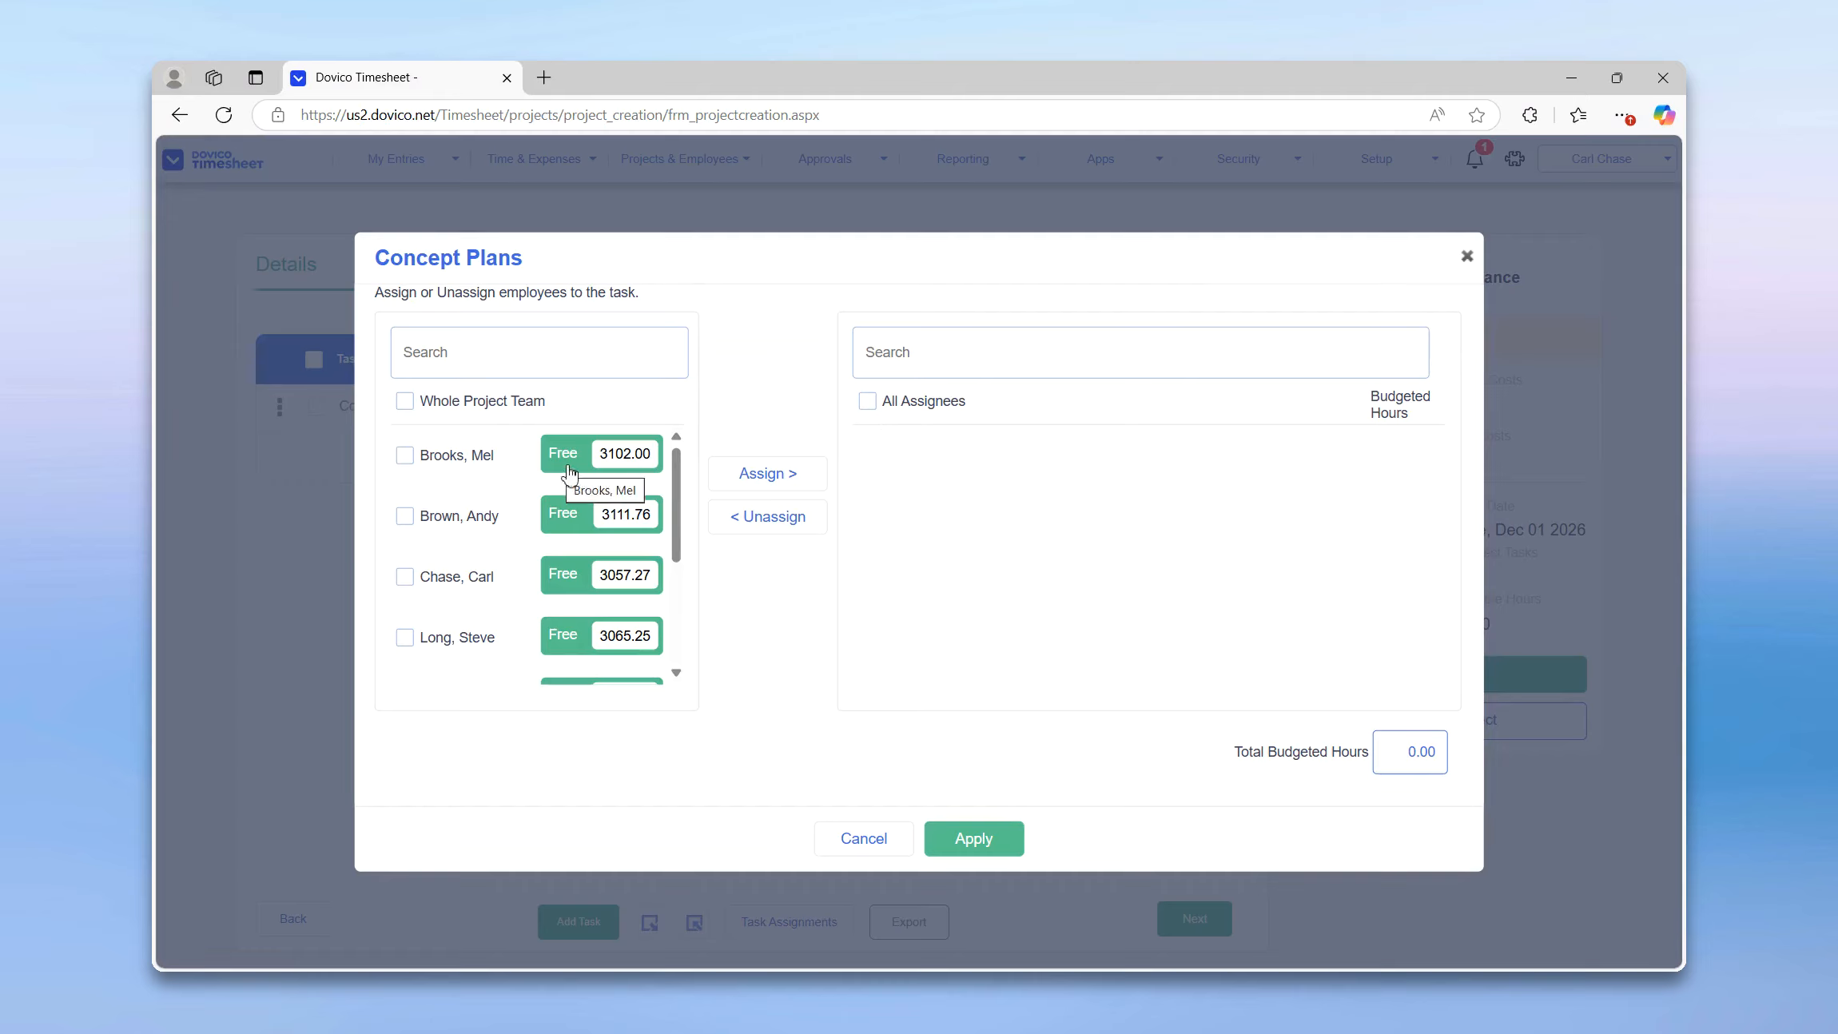
click(572, 477)
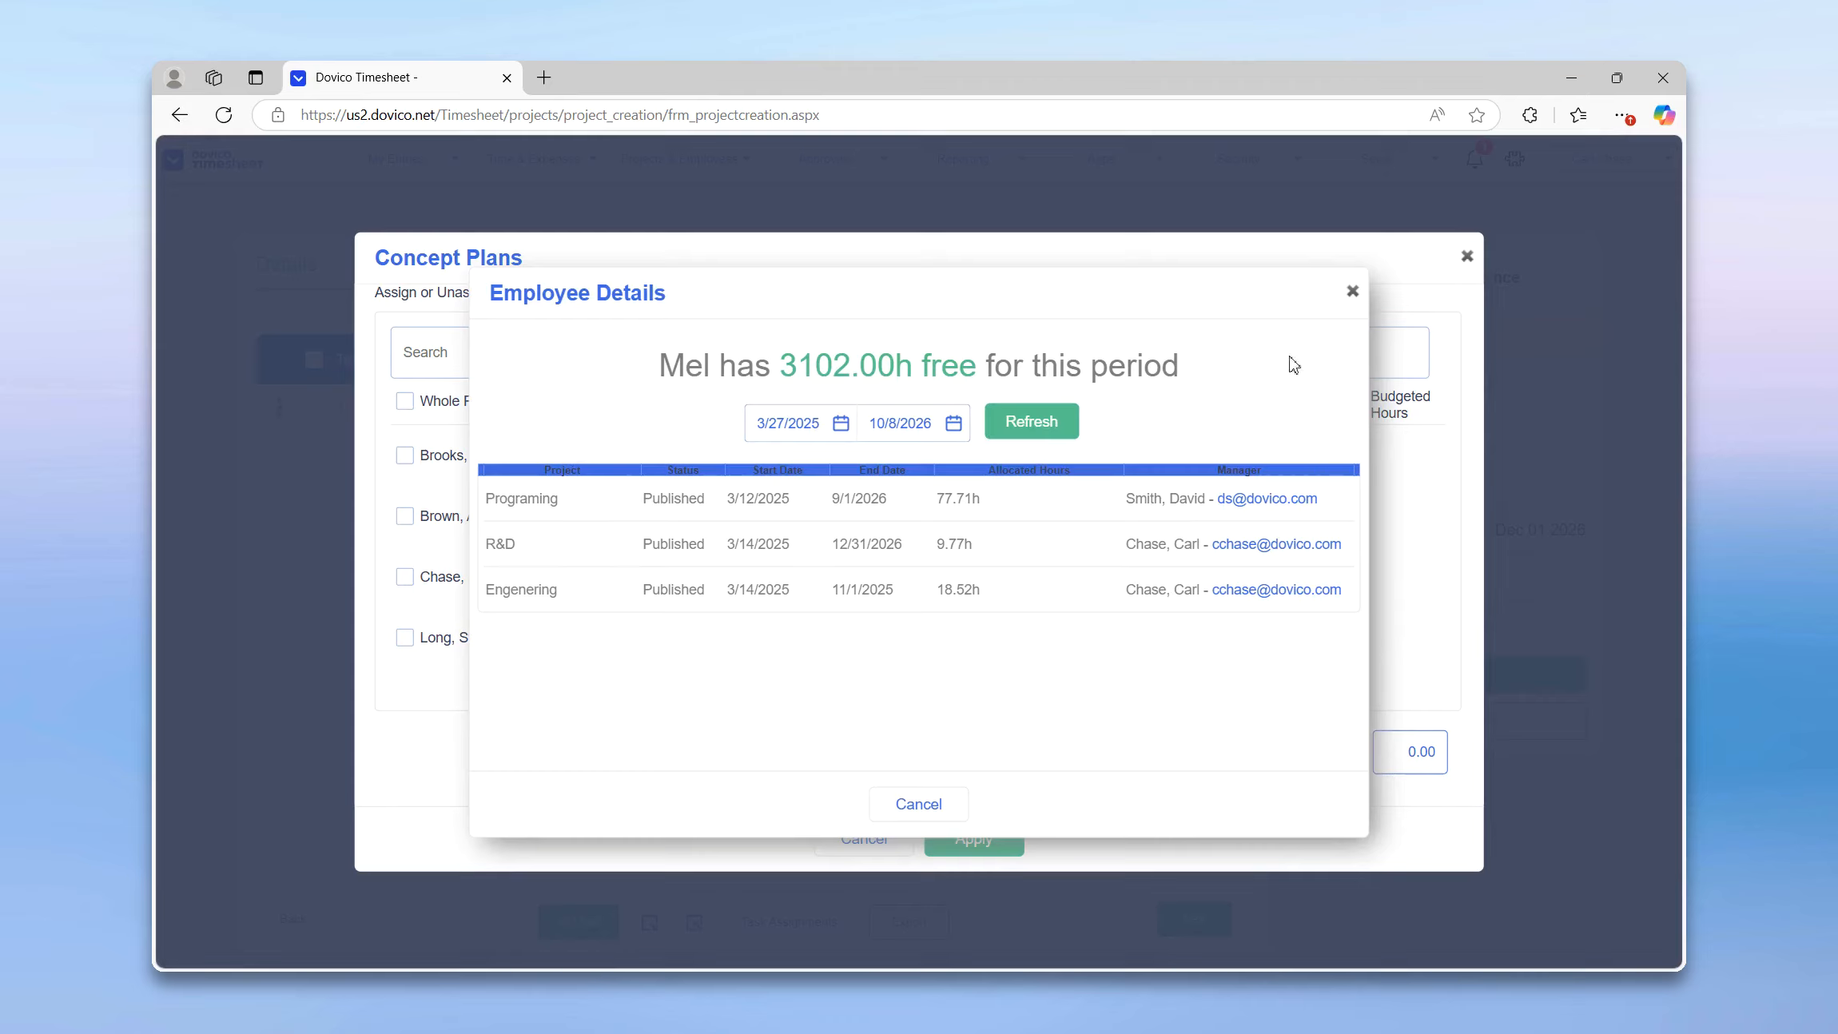
click(1352, 292)
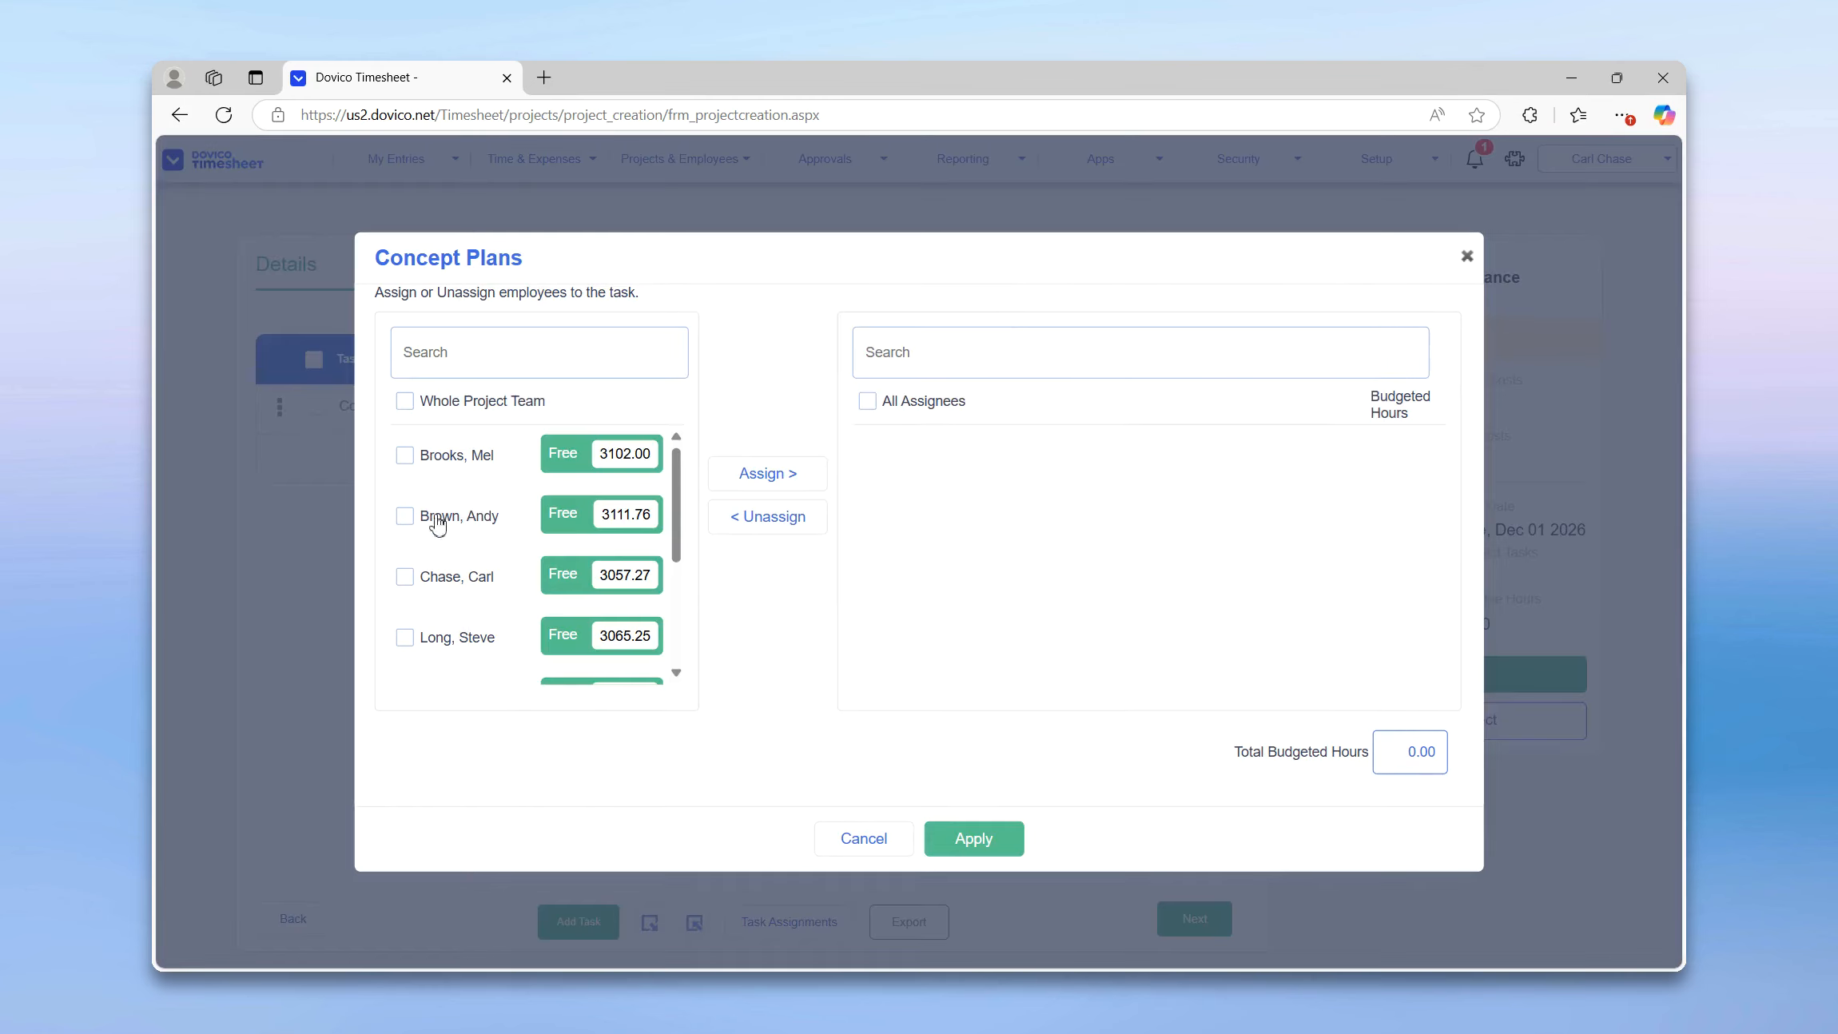
Assign the first listed team member to the Concept Plans task with 10 budgeted hours and apply the assignment
click(405, 455)
click(768, 473)
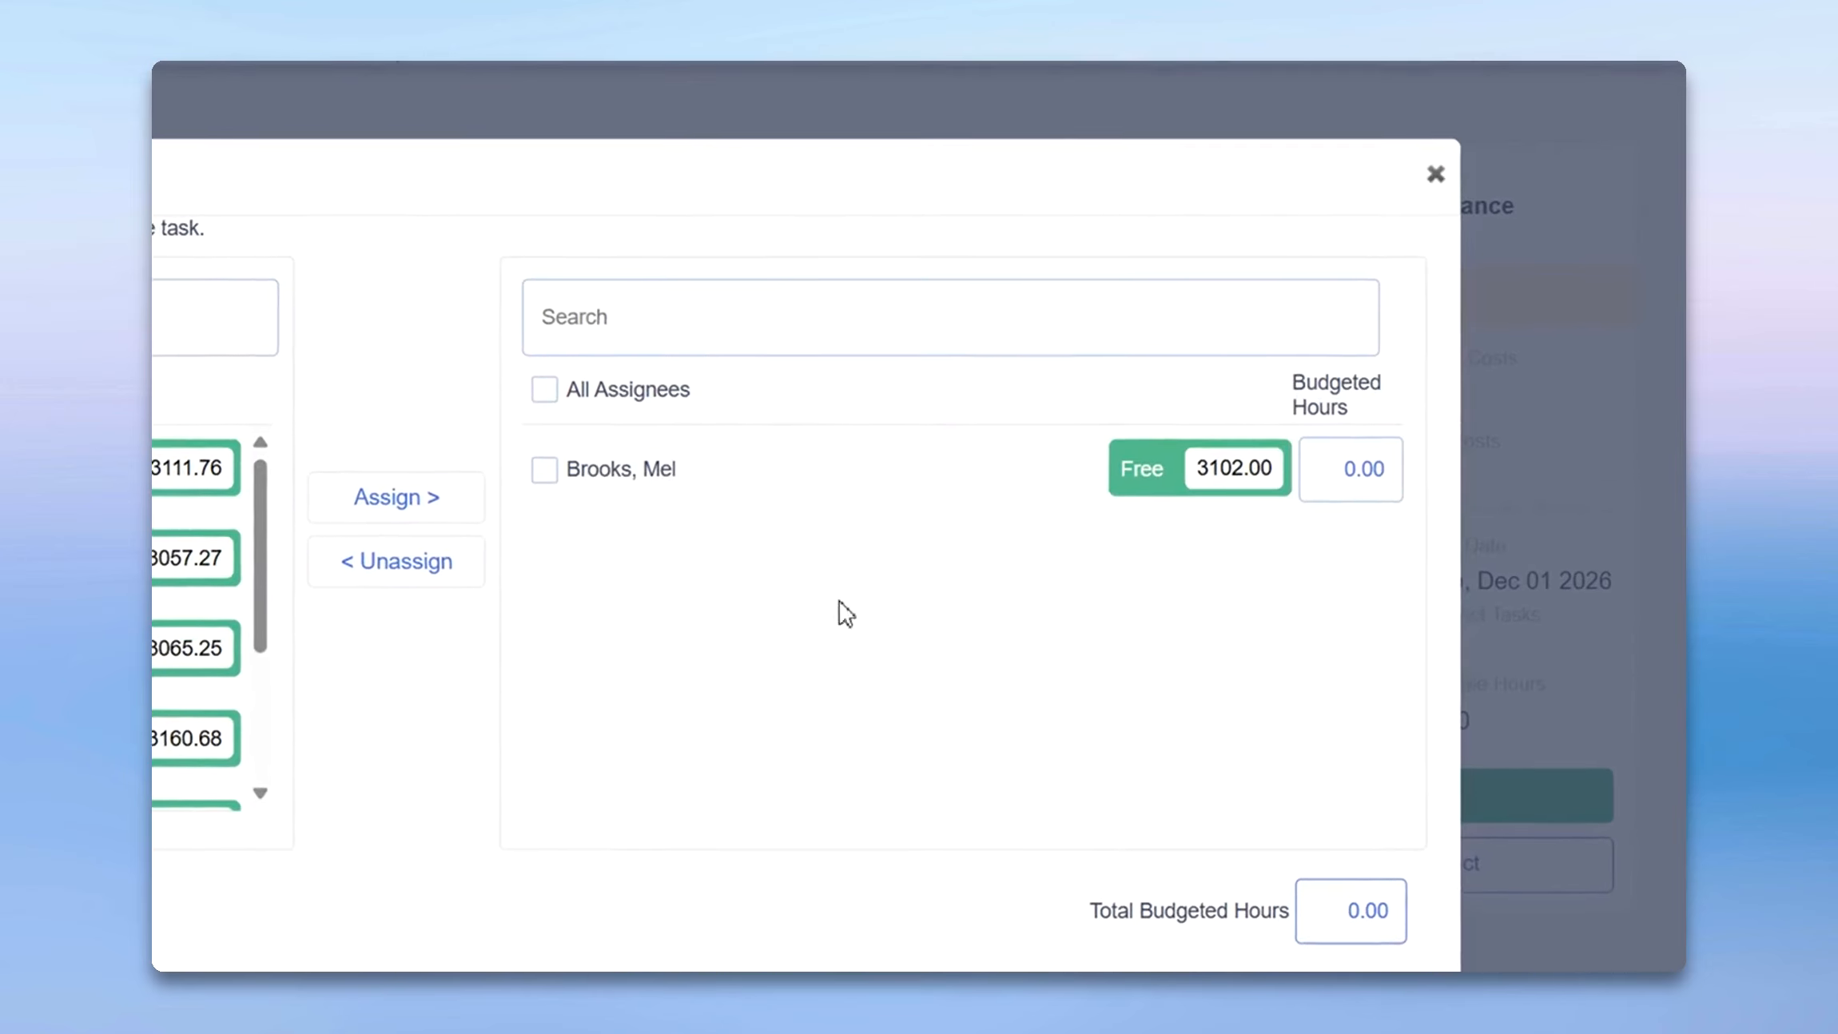
click(1301, 489)
text(10.00)
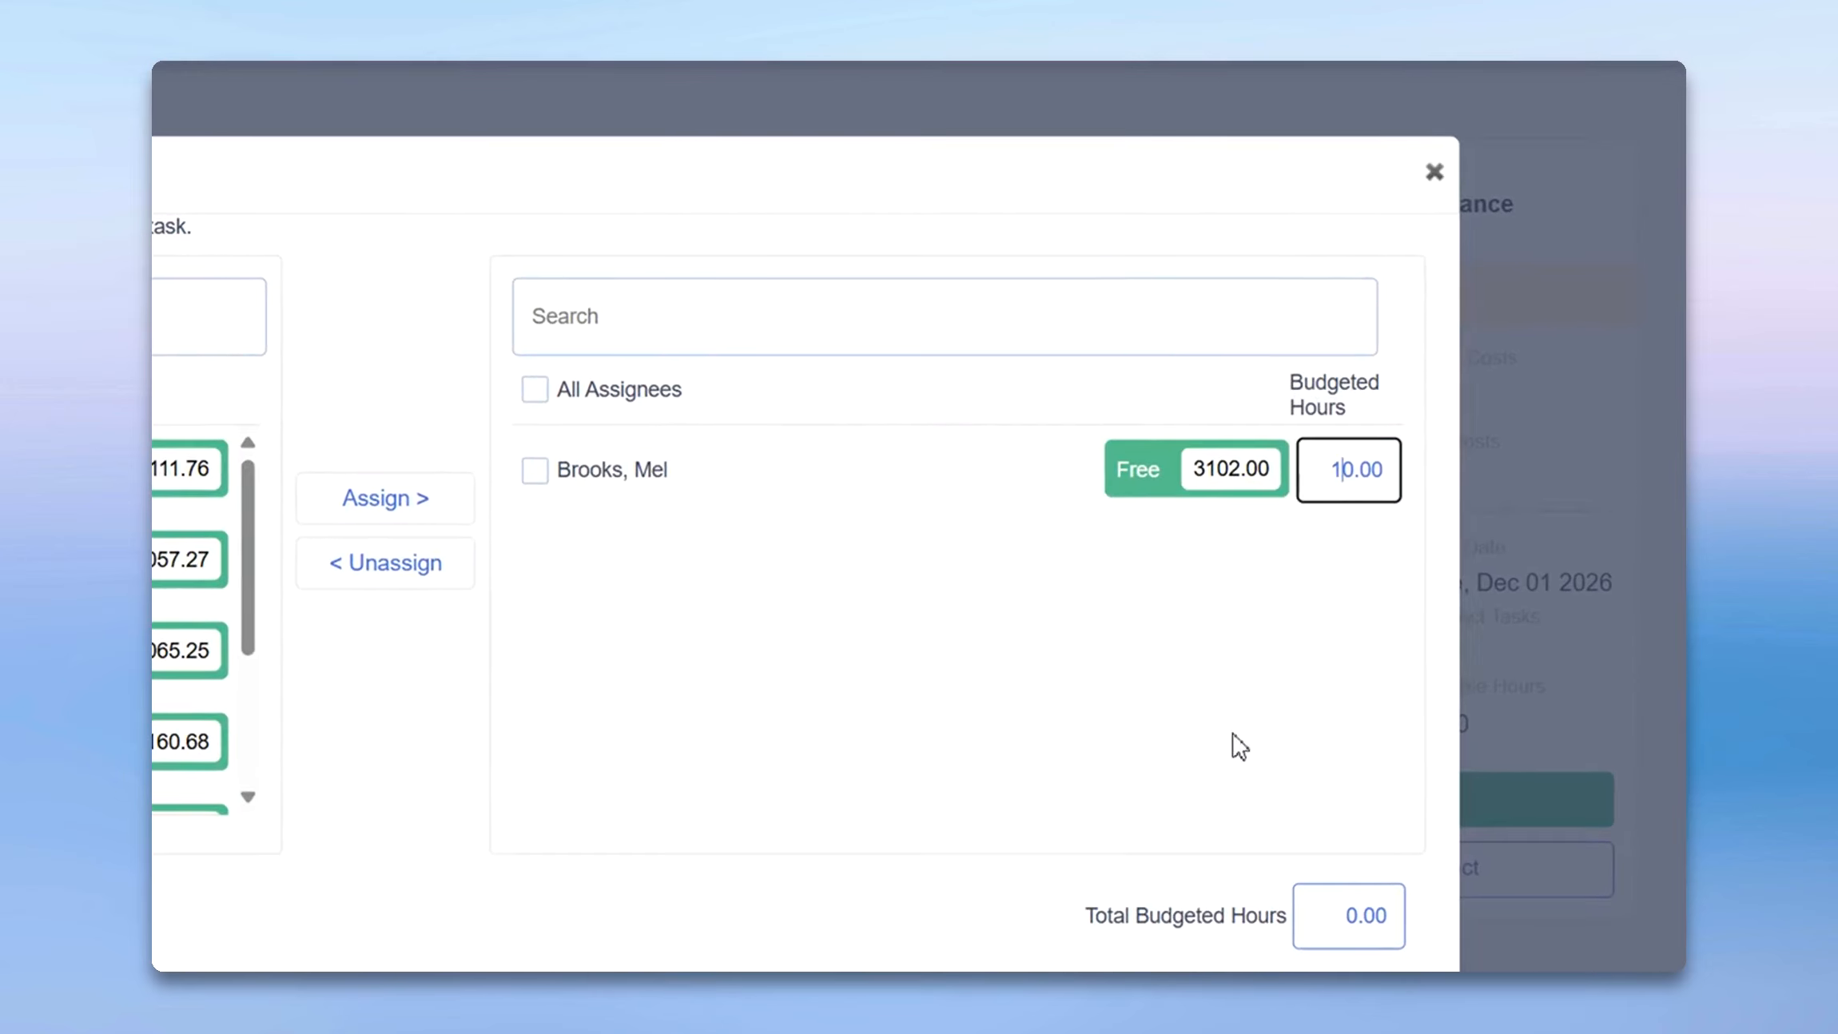
click(1325, 918)
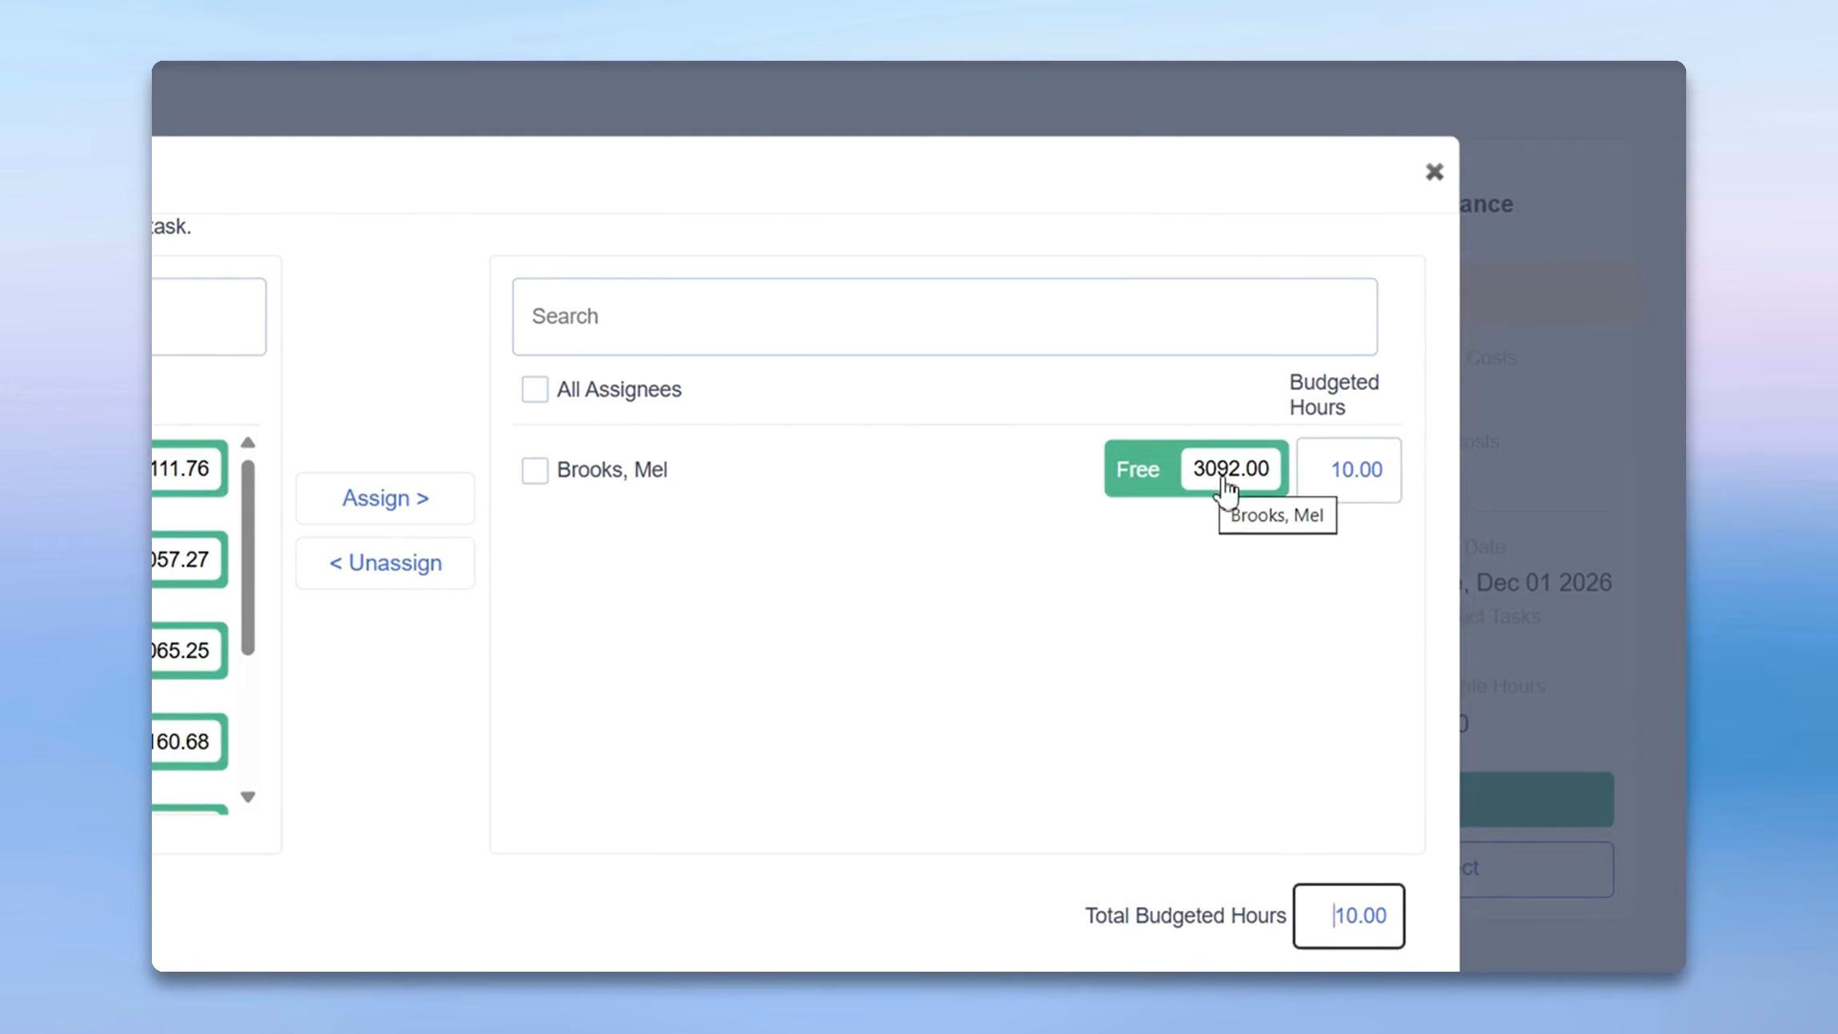
click(995, 847)
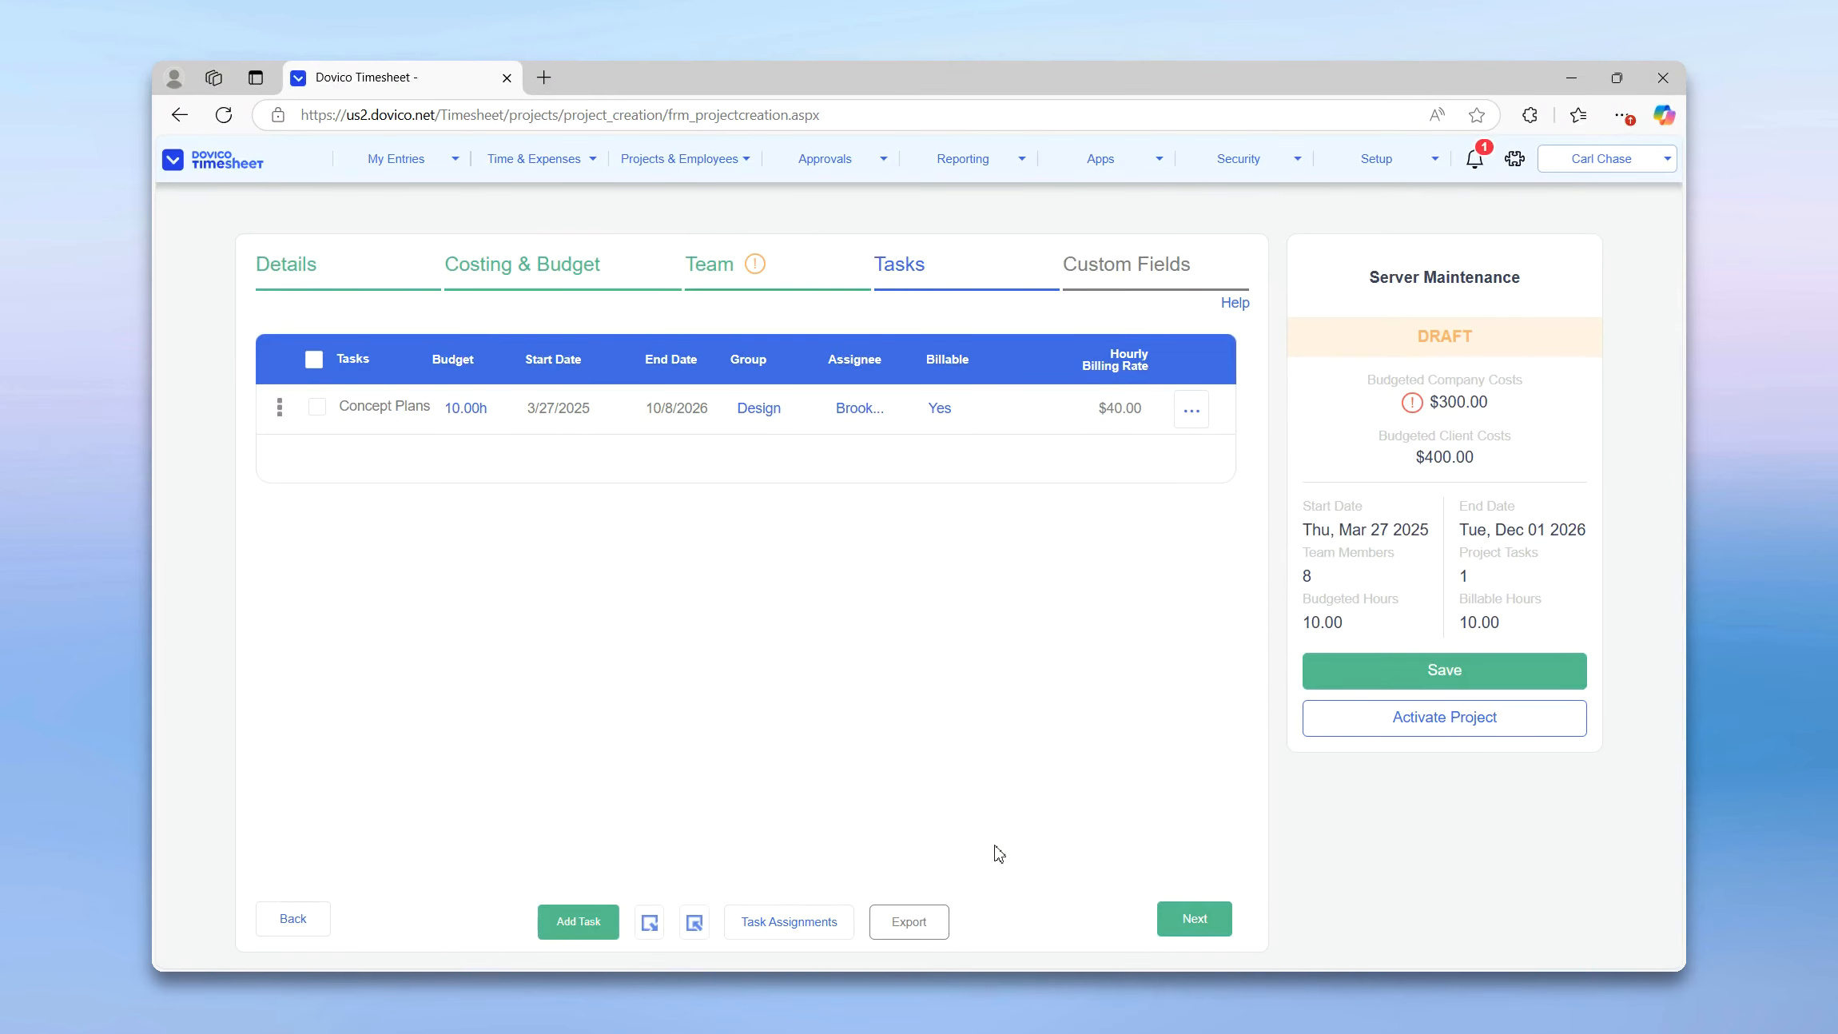
click(679, 158)
click(690, 495)
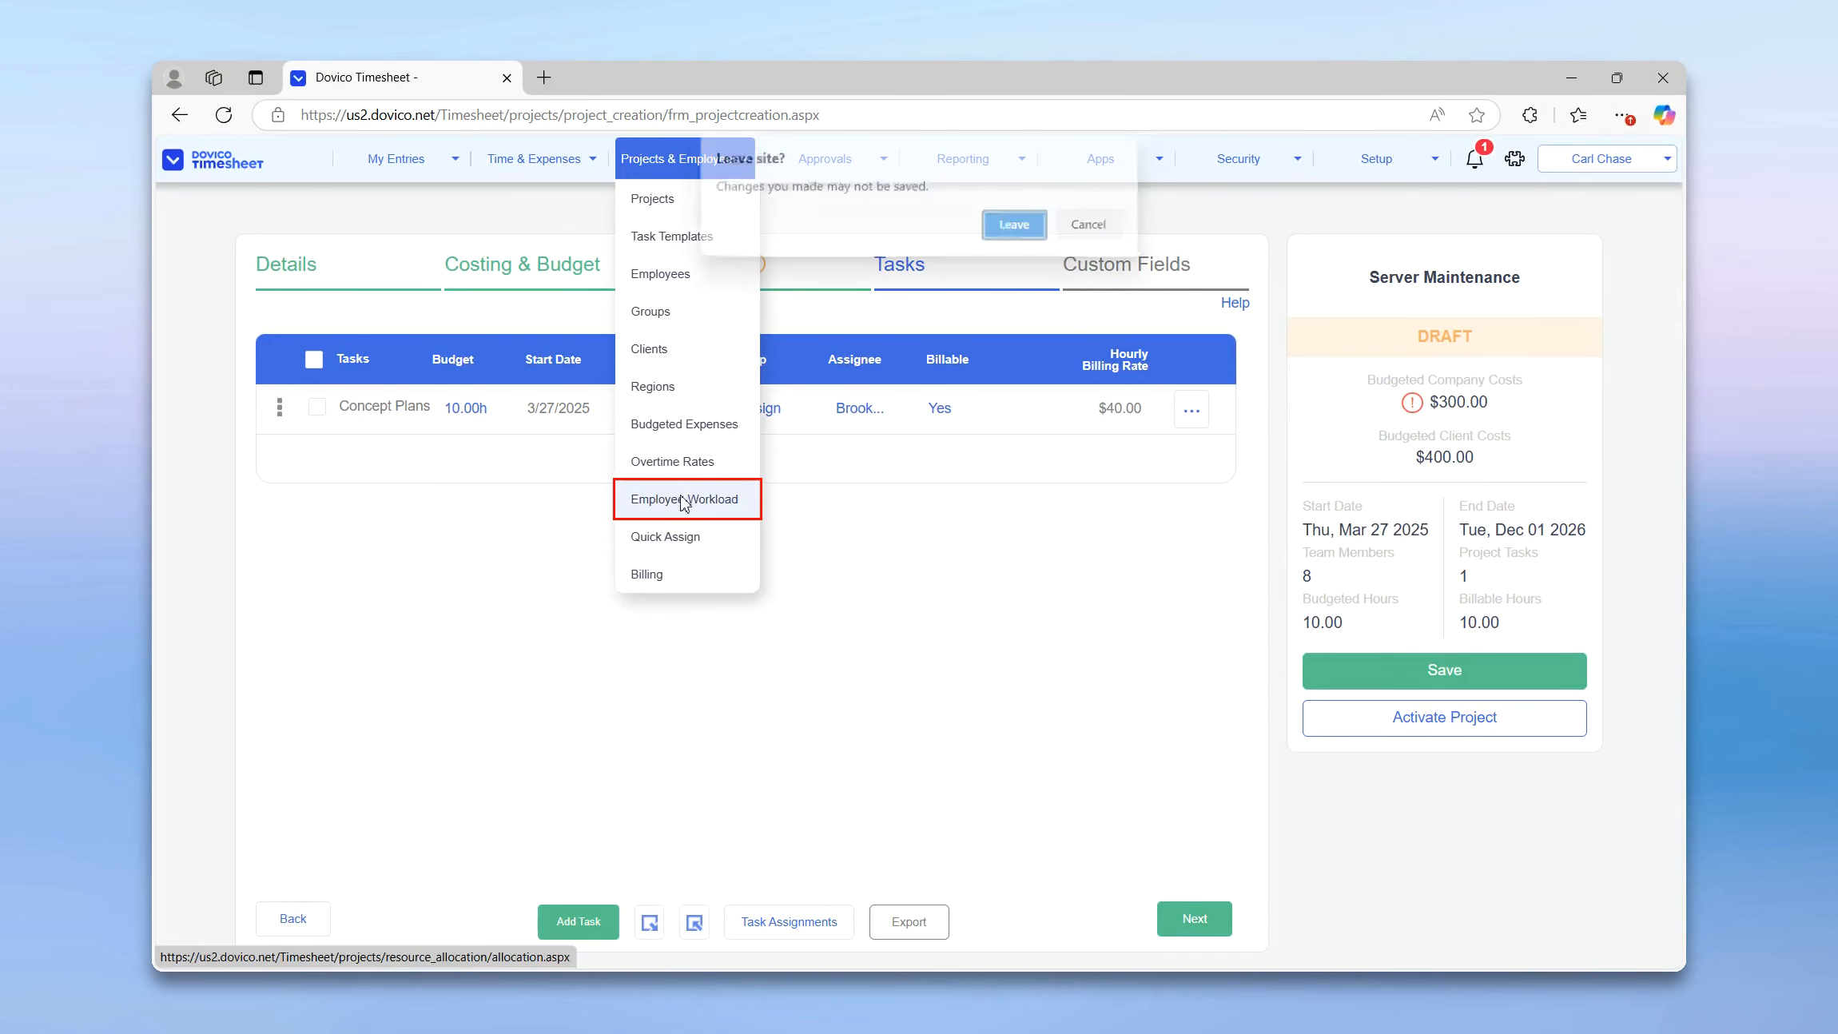
key(Escape)
Save the draft project and open the Employee Workload page
click(679, 159)
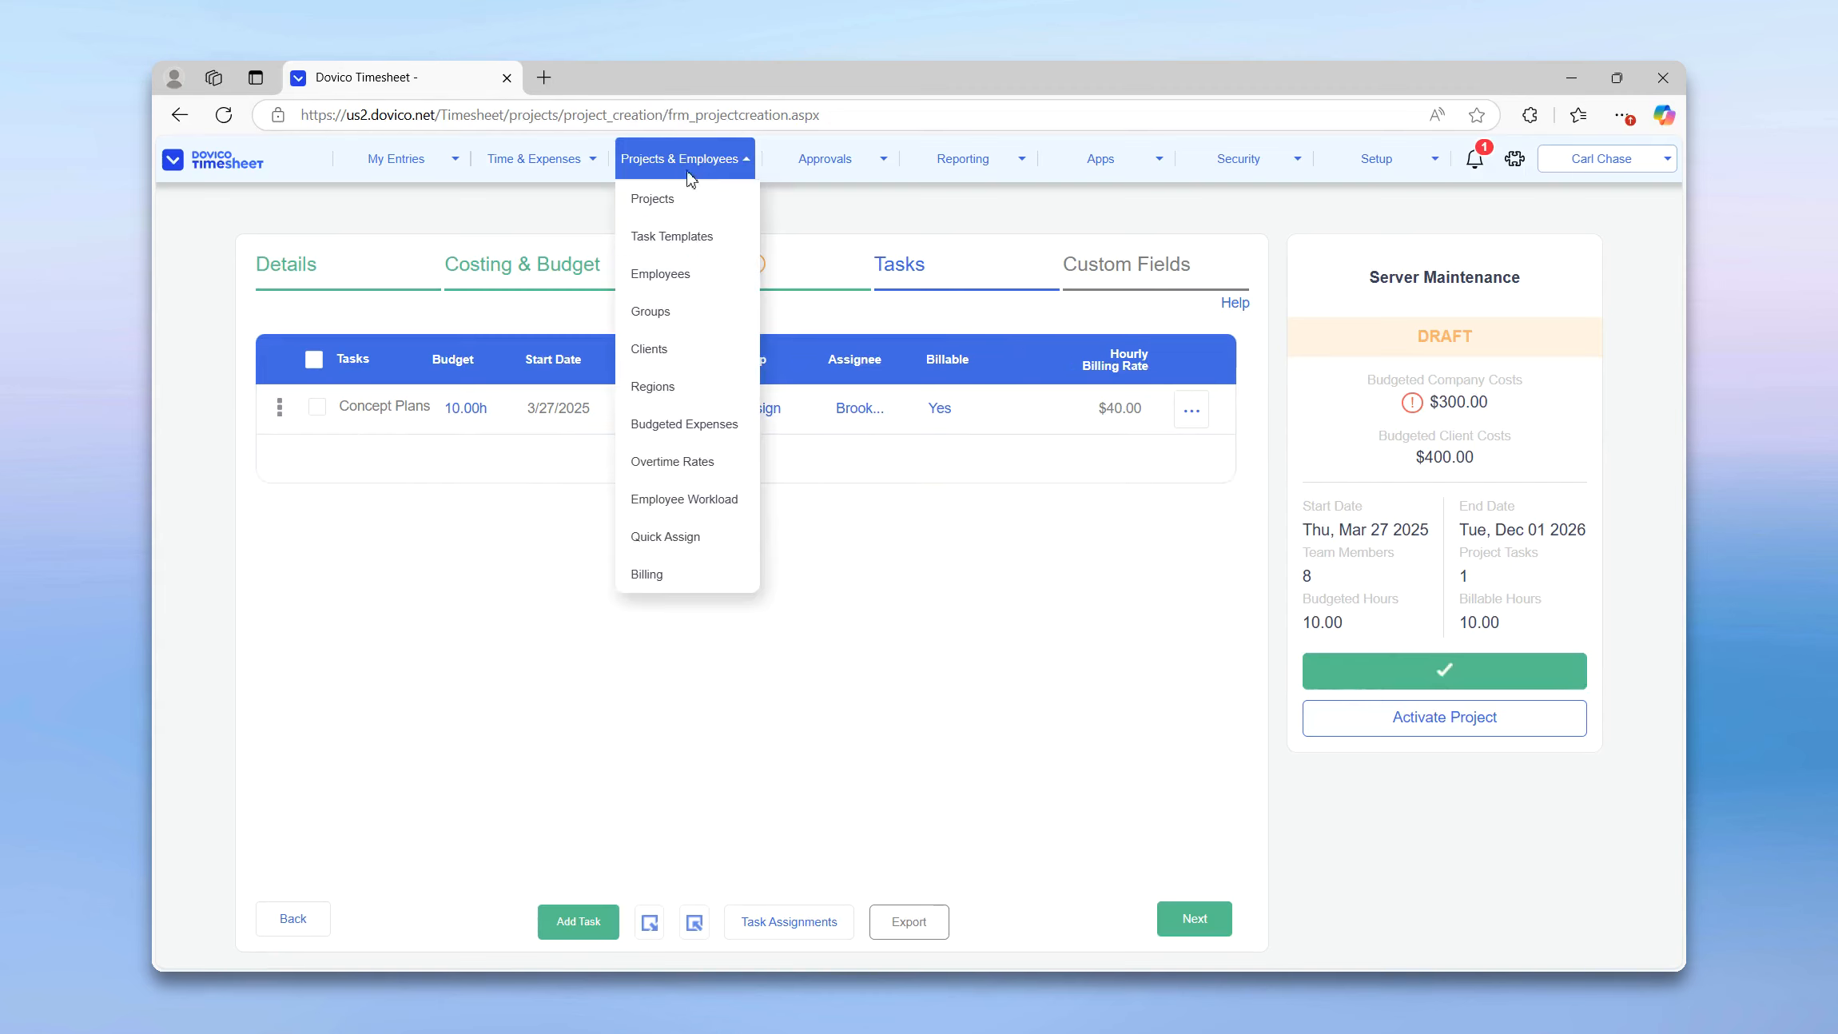
click(691, 499)
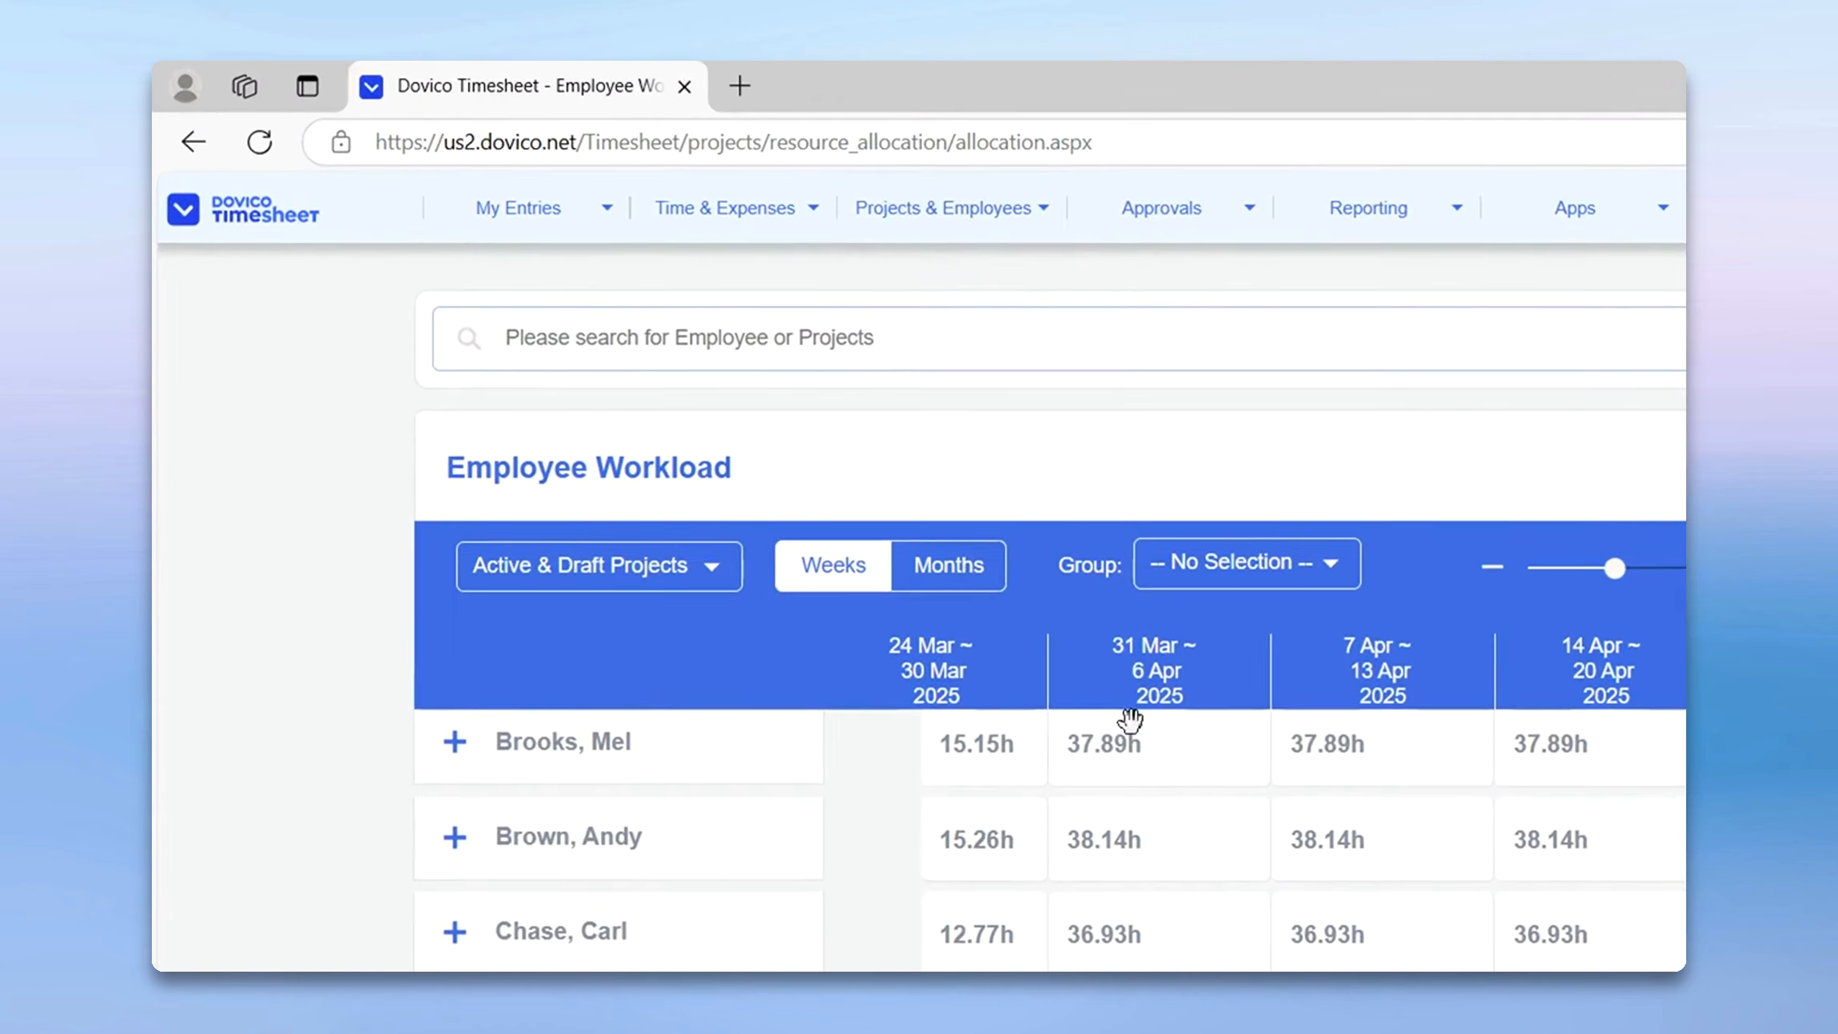
Filter the Employee Workload view to show active projects only
click(693, 564)
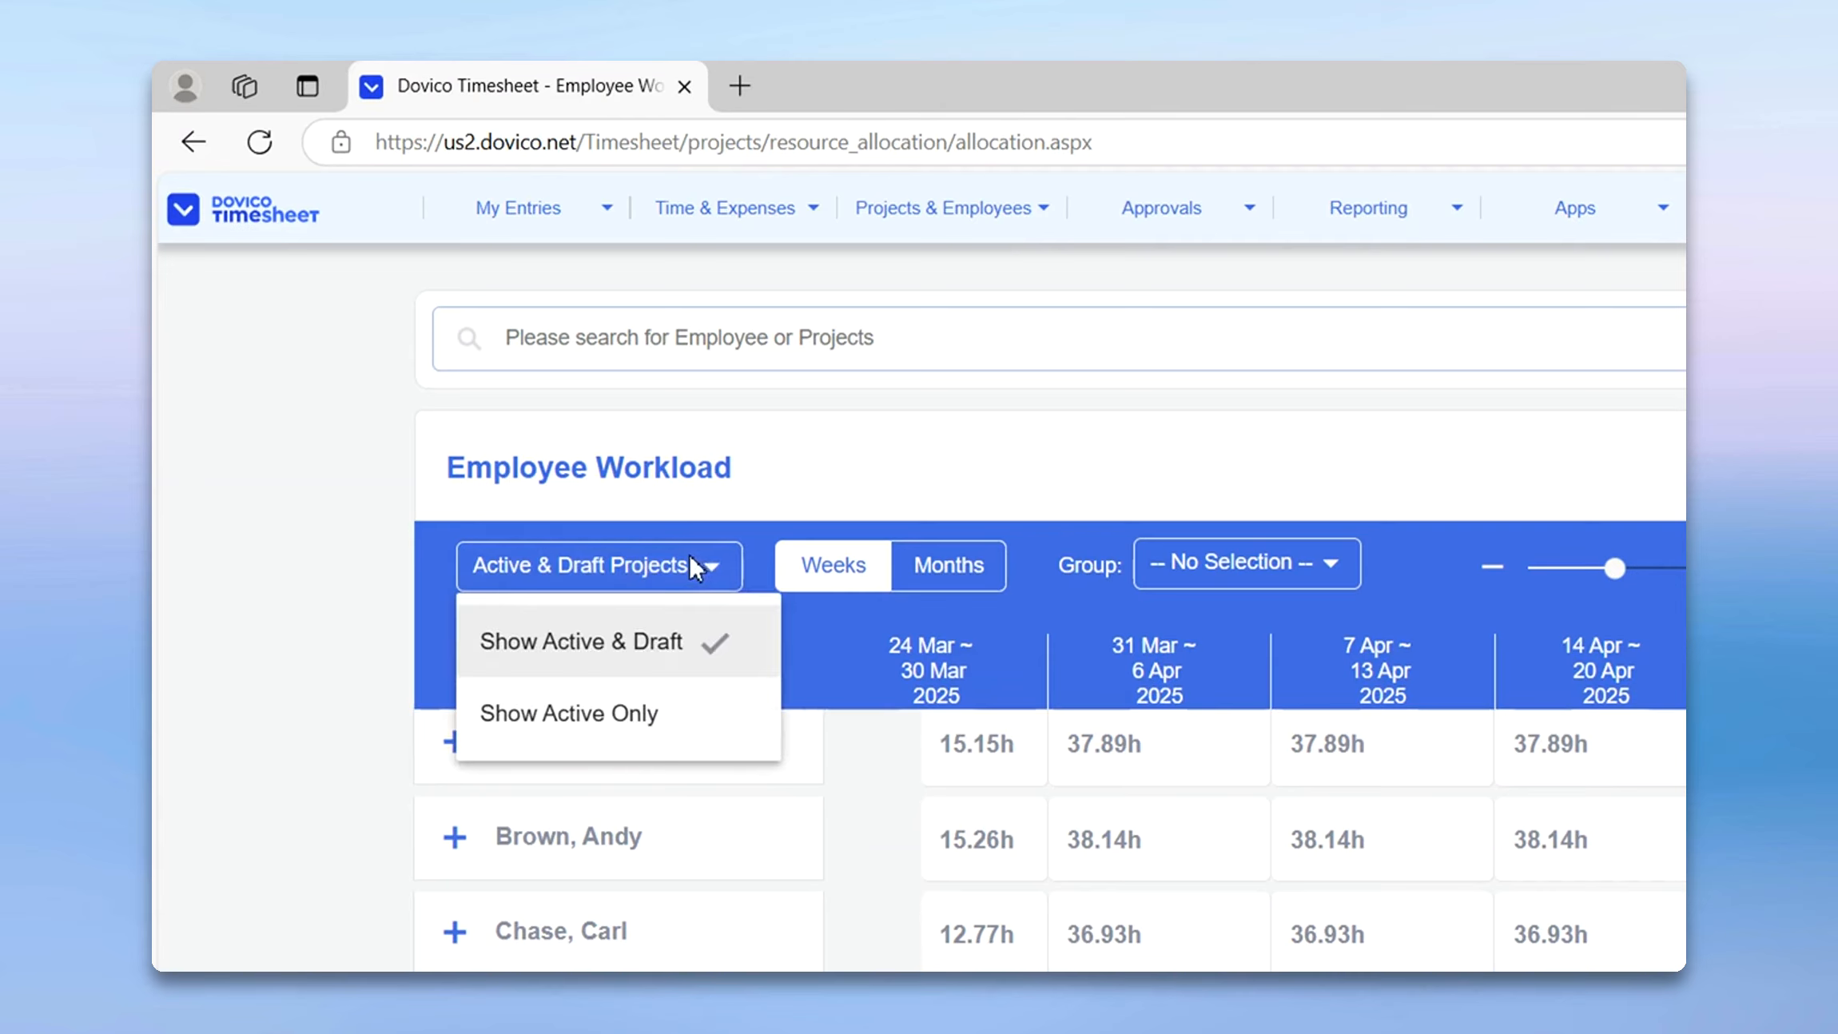
click(680, 715)
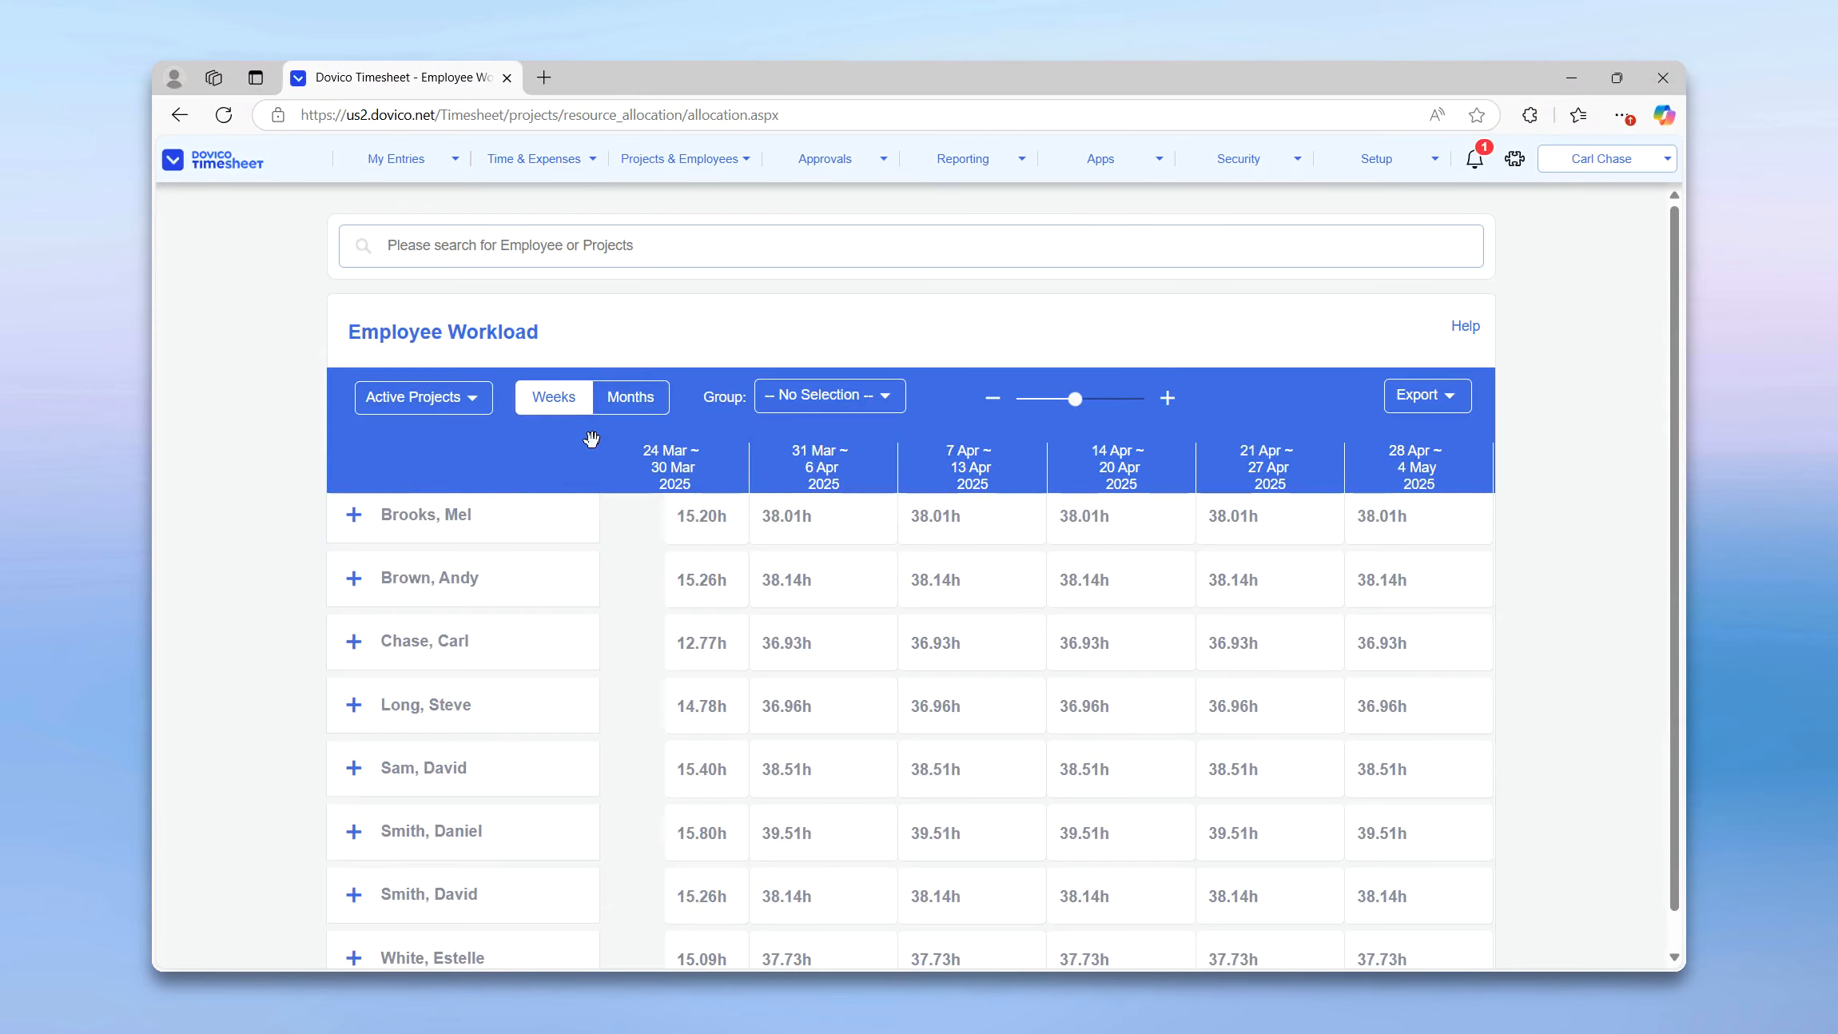
Expand the signed-in employee's workload to review allocated projects and the leave entry, and check the task details of the Engenering project
click(354, 642)
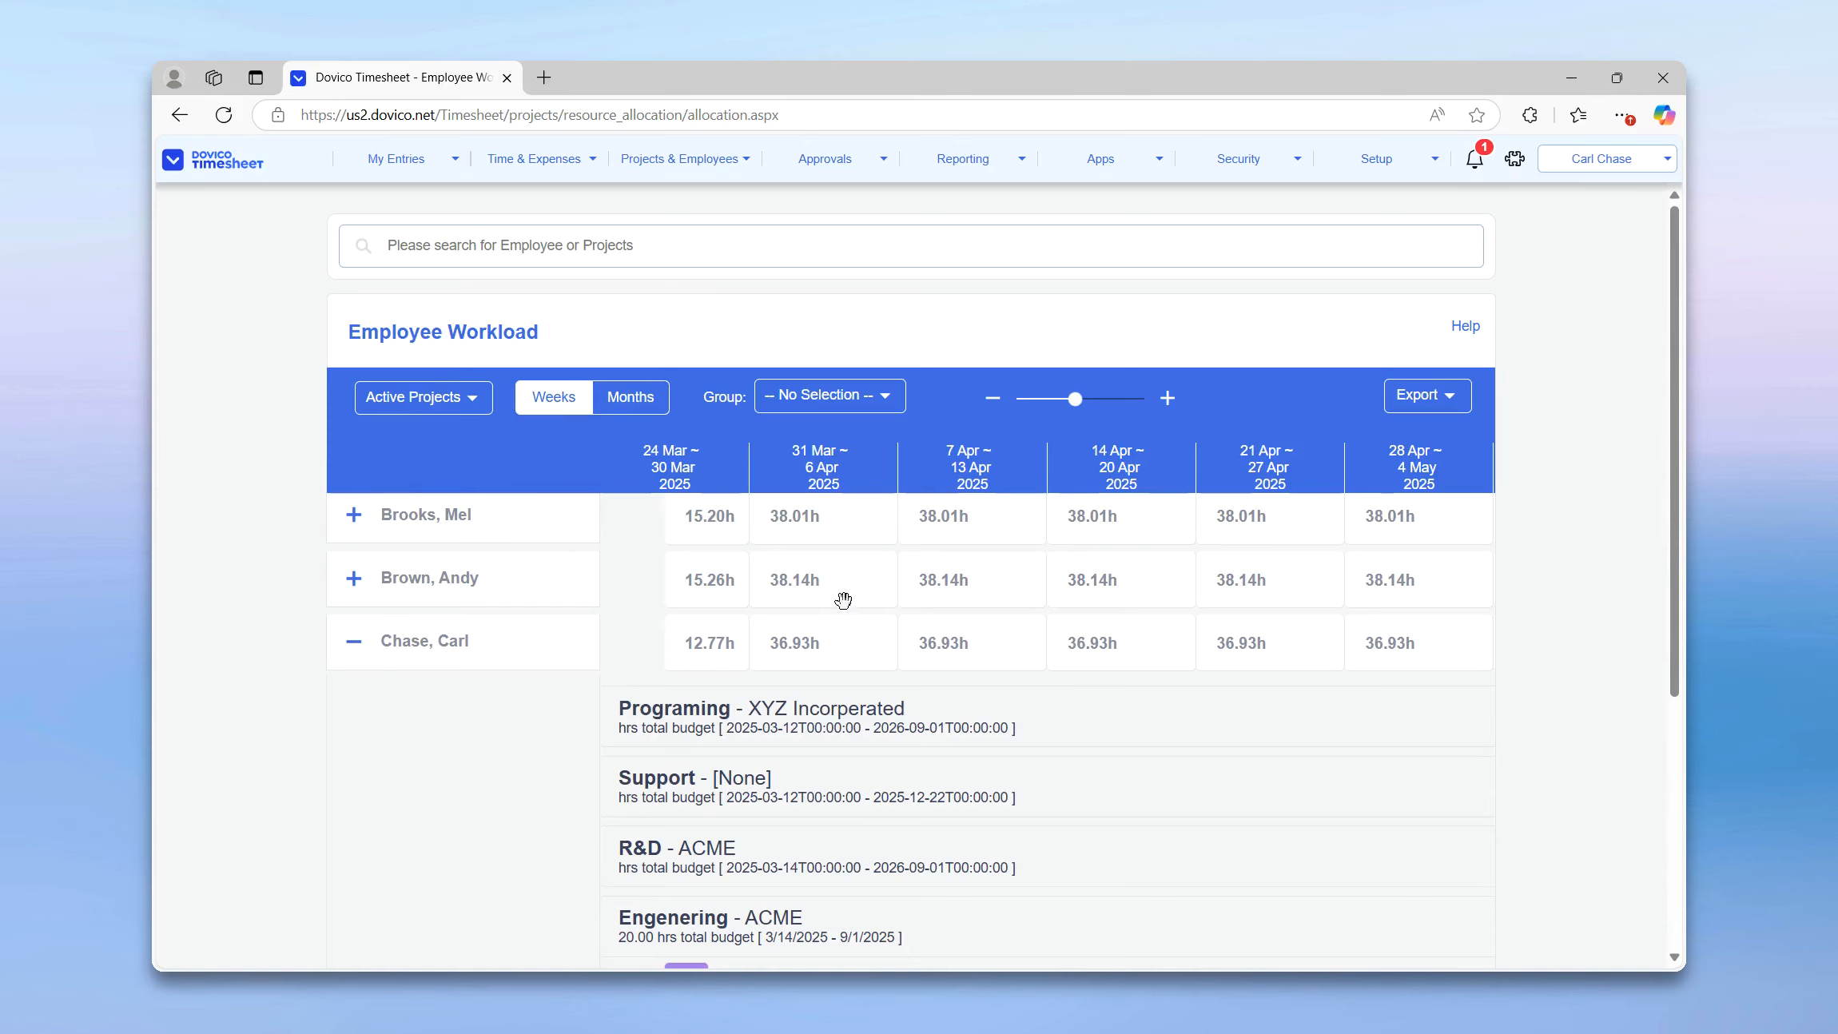
scroll(843, 599, down, 3)
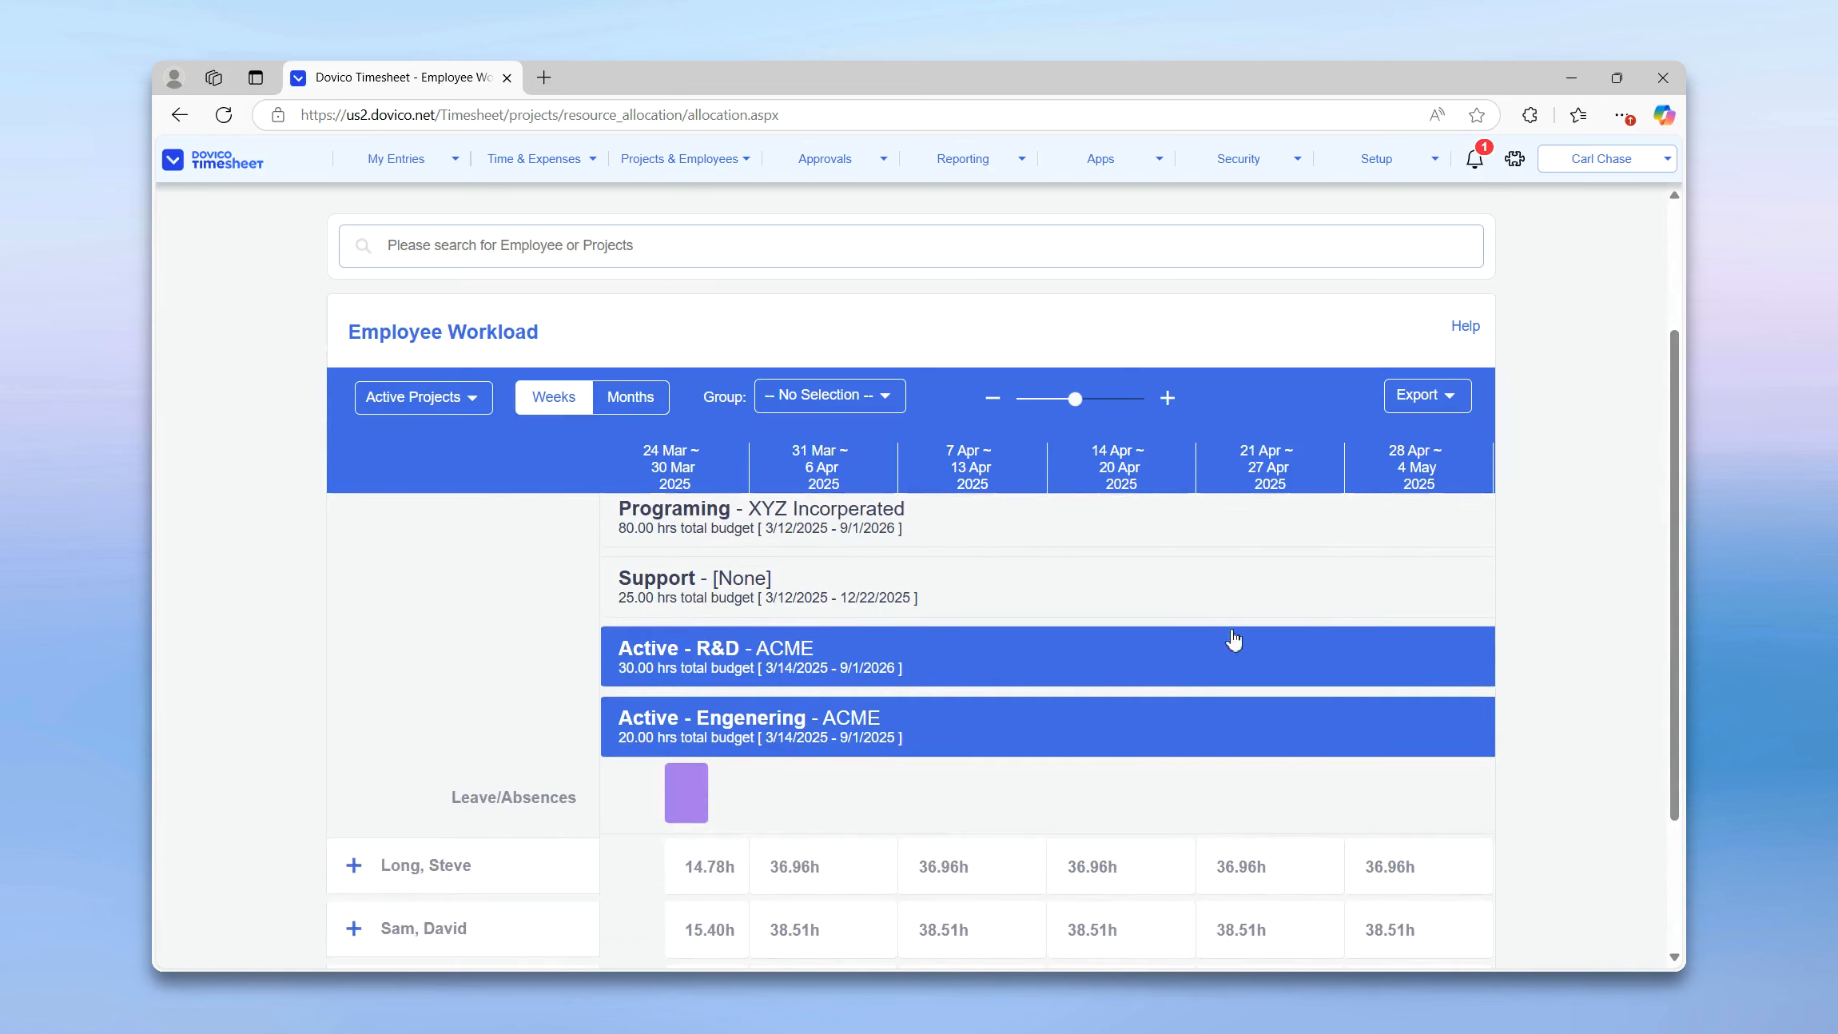
mouse_move(698, 801)
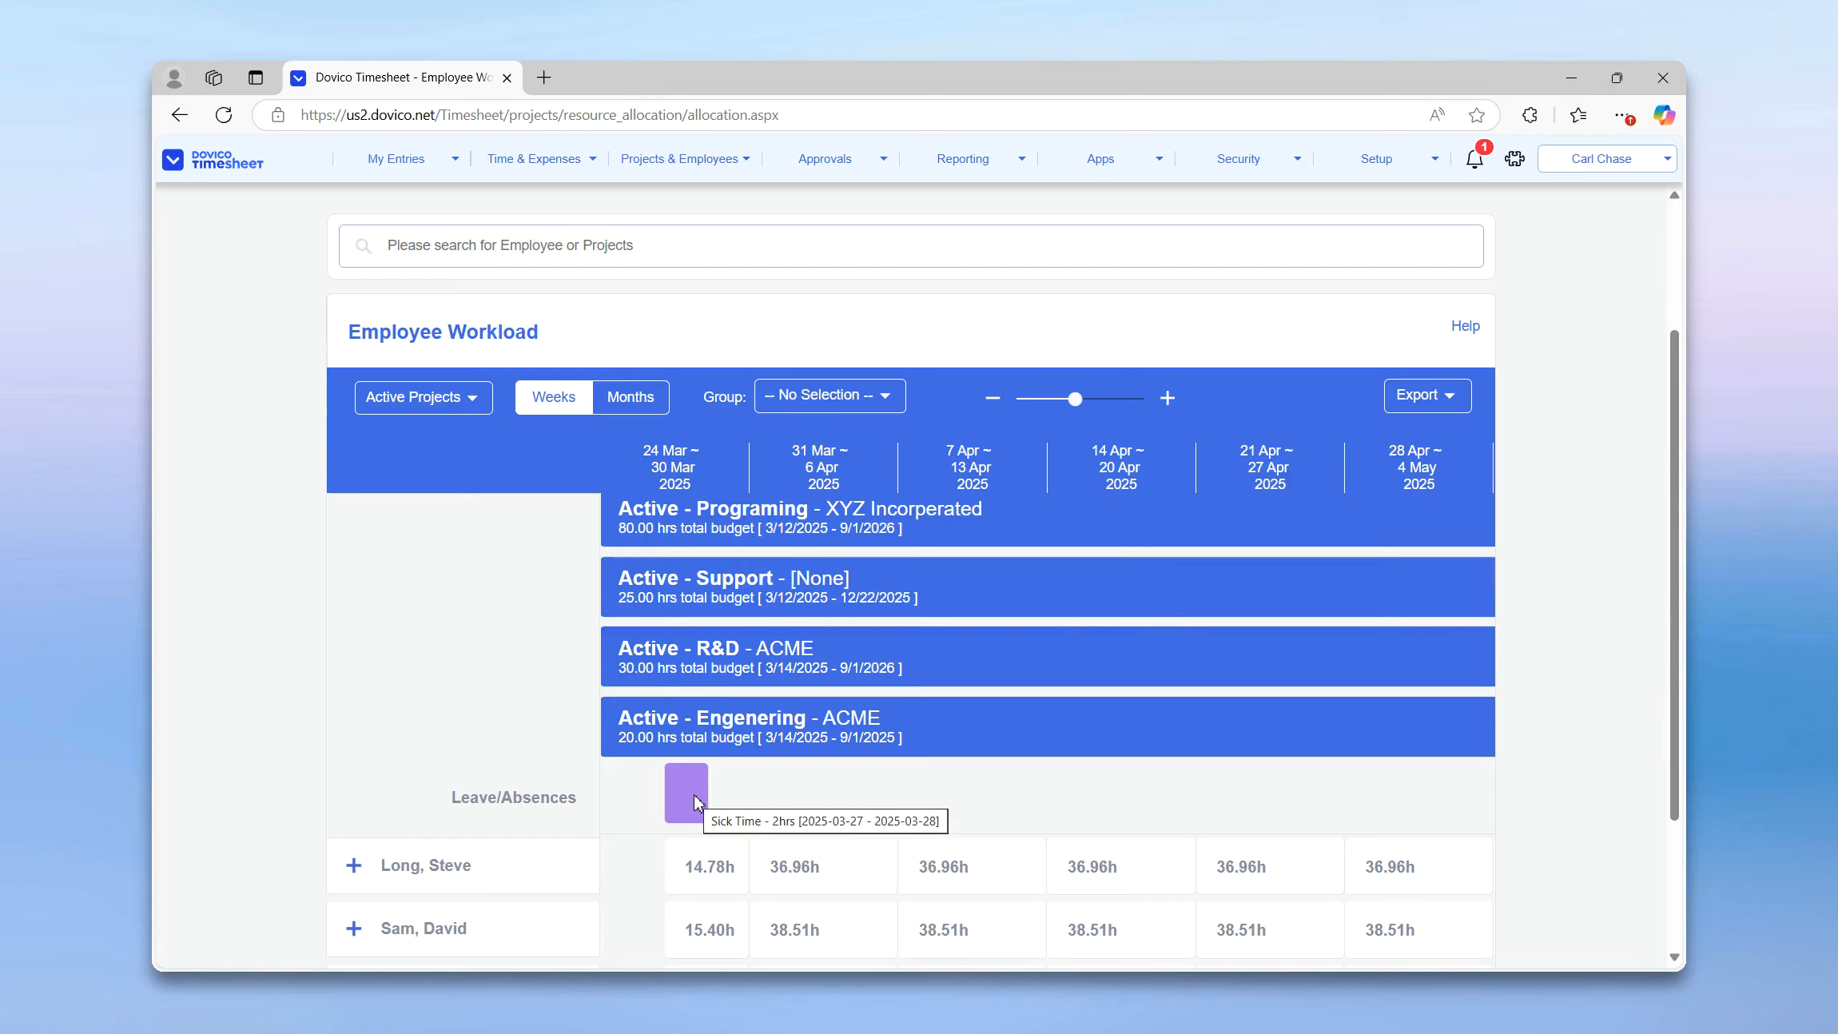
click(708, 747)
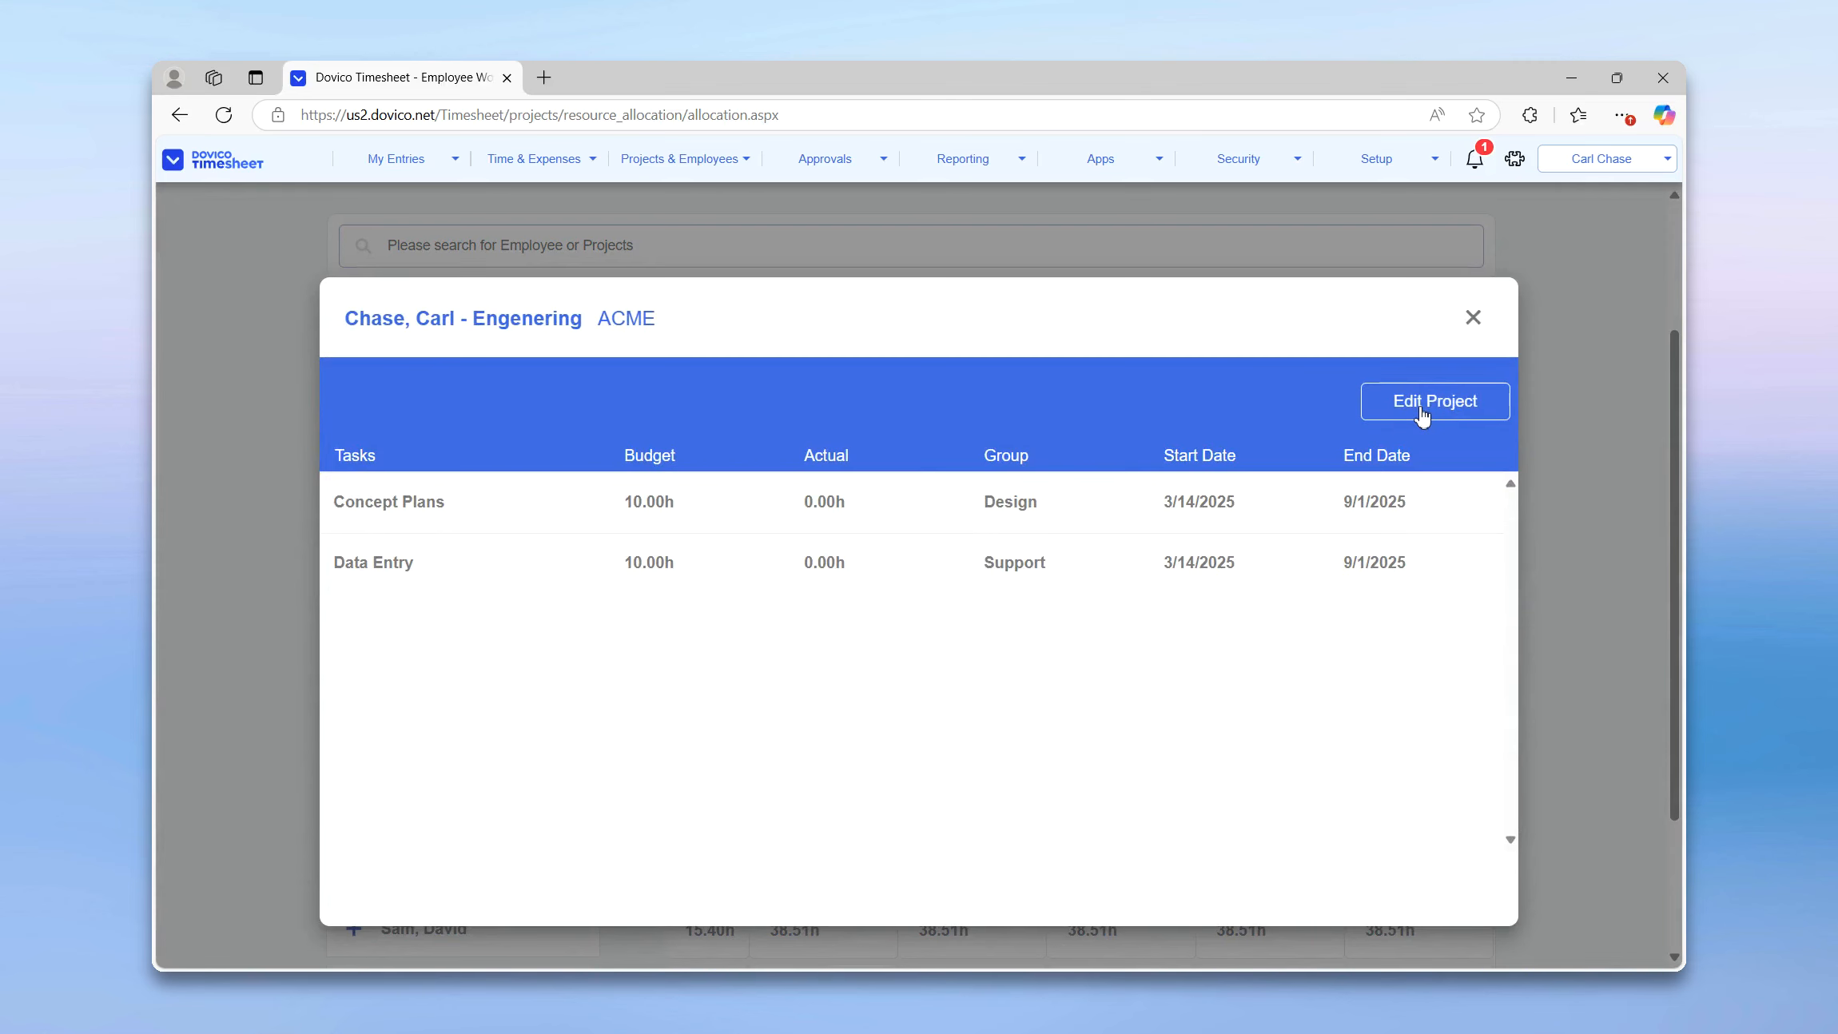
click(1472, 317)
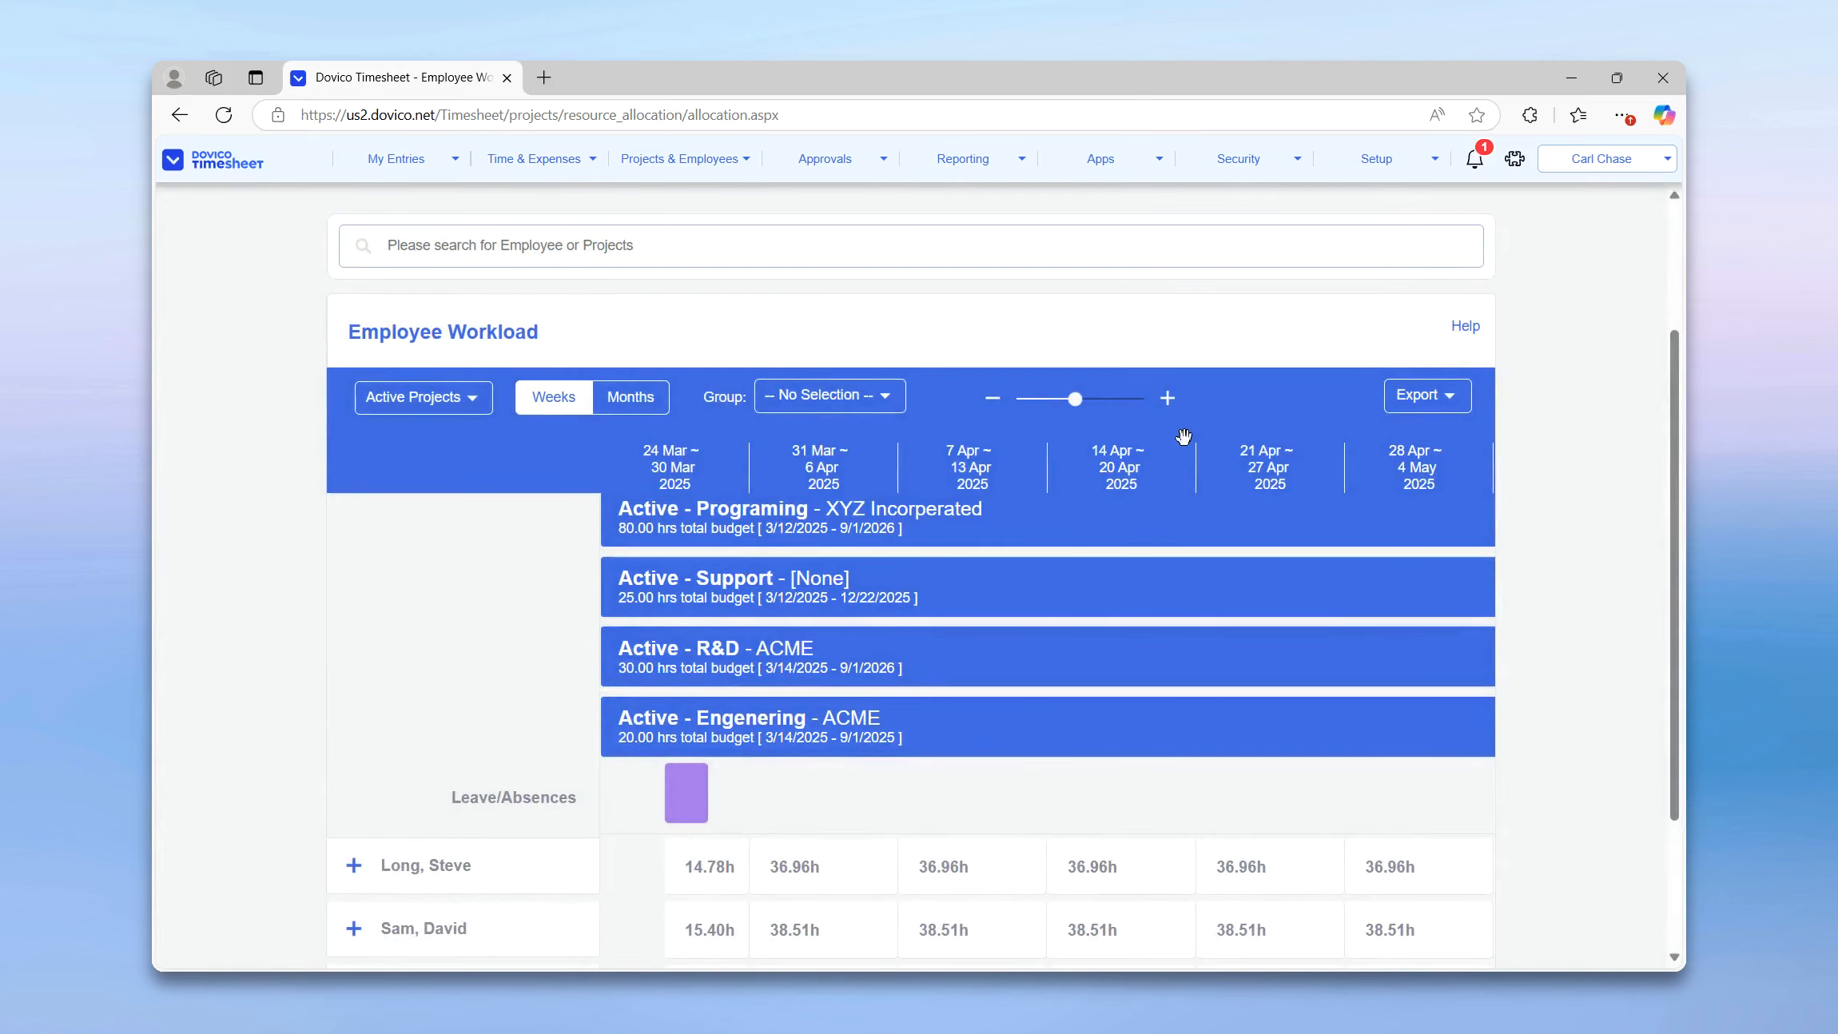
Export the Employee Workload view by sending it to a print device
scroll(1119, 544, up, 3)
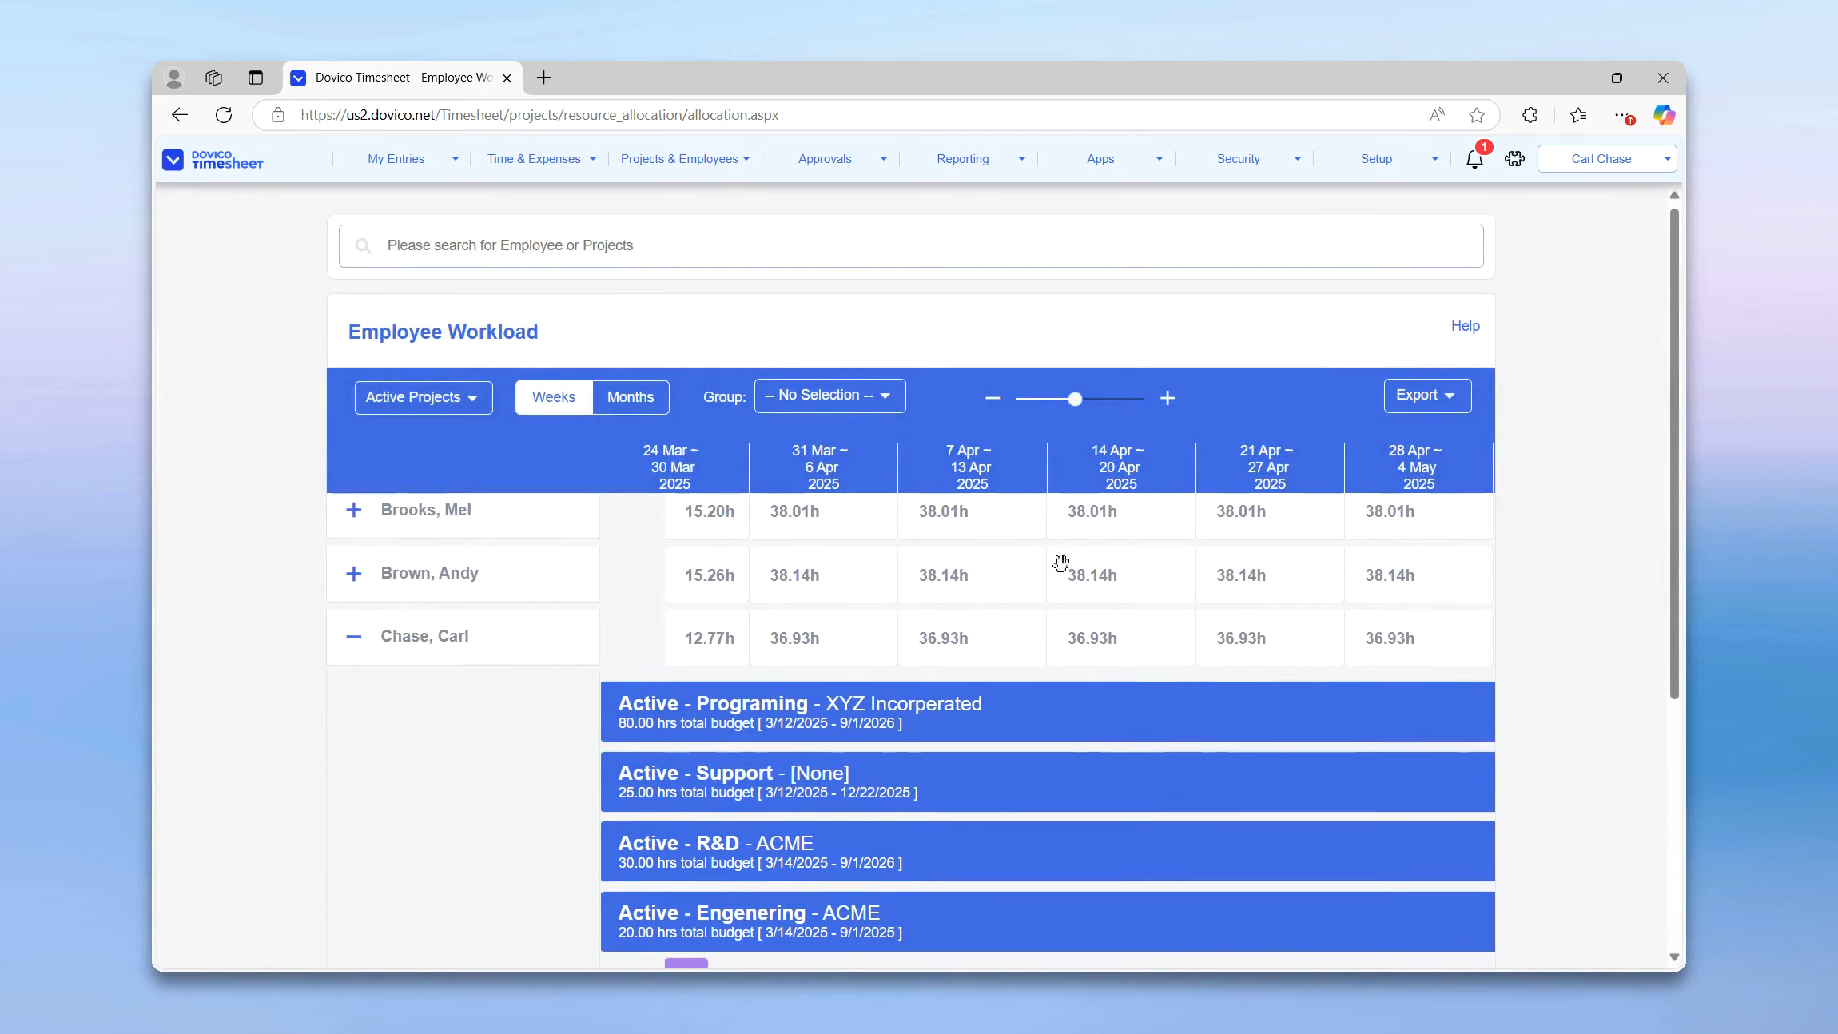
click(1434, 410)
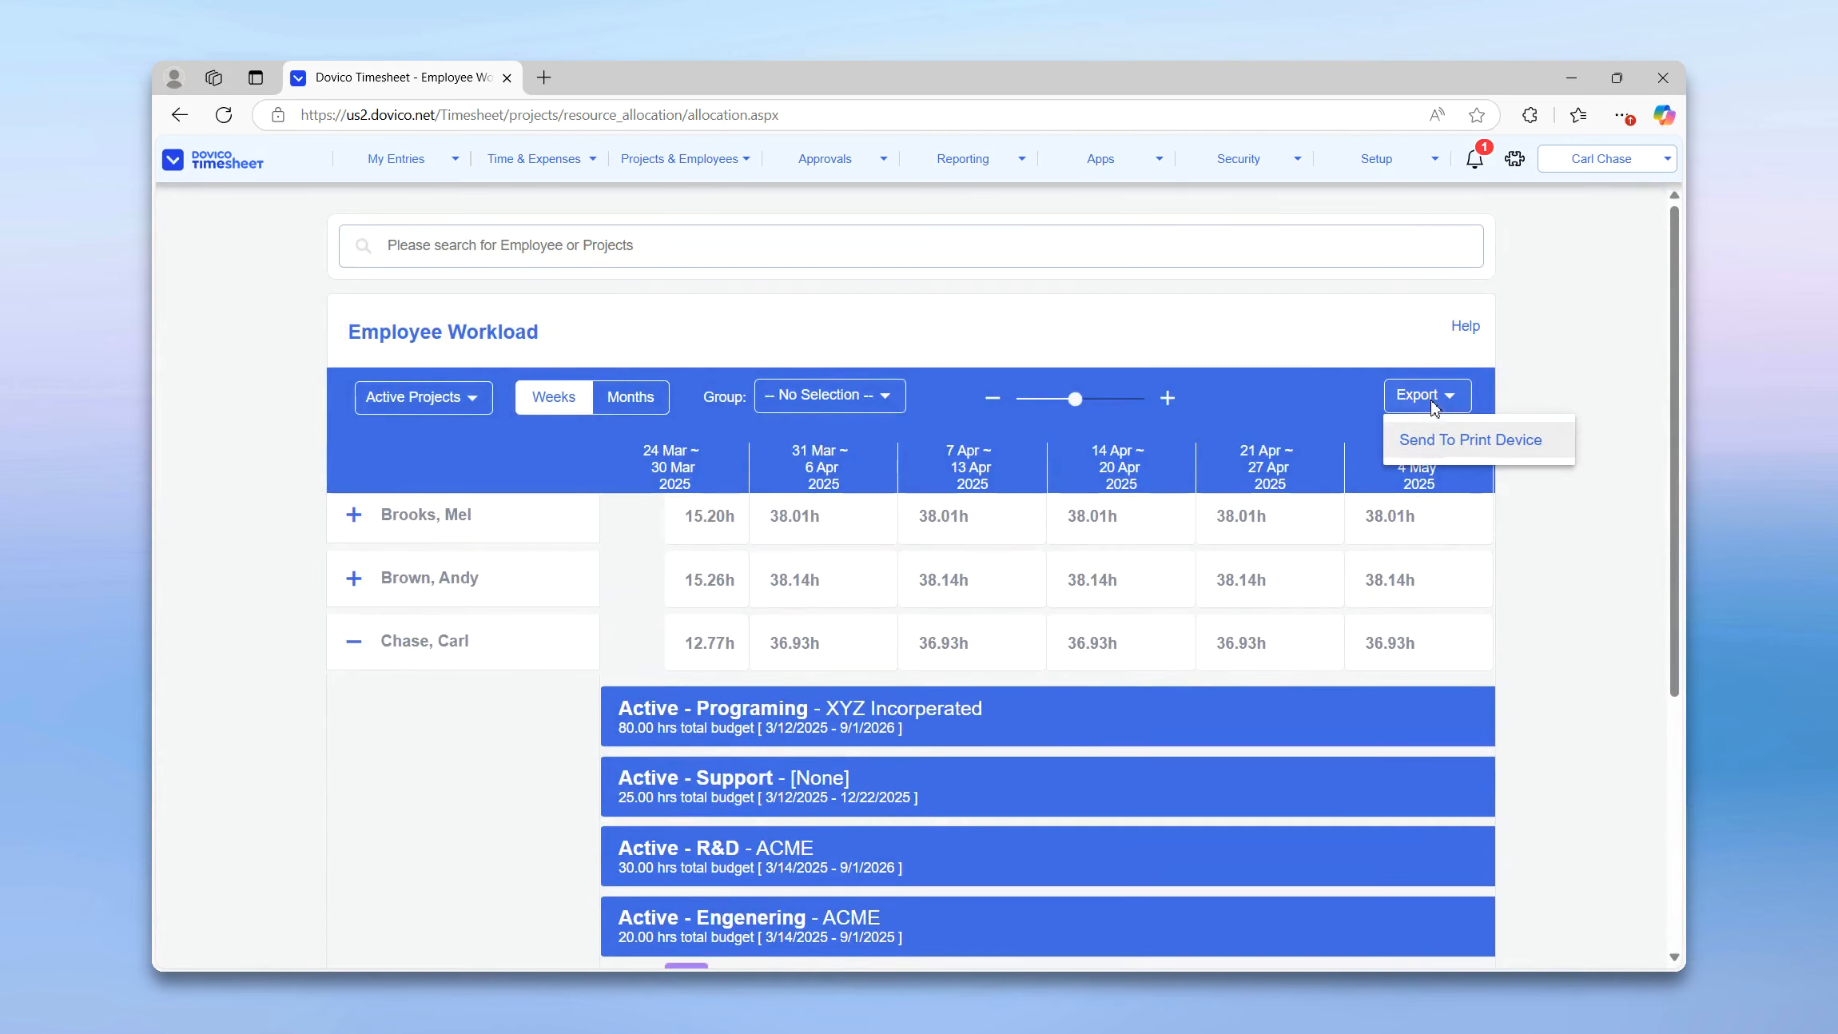
click(1427, 454)
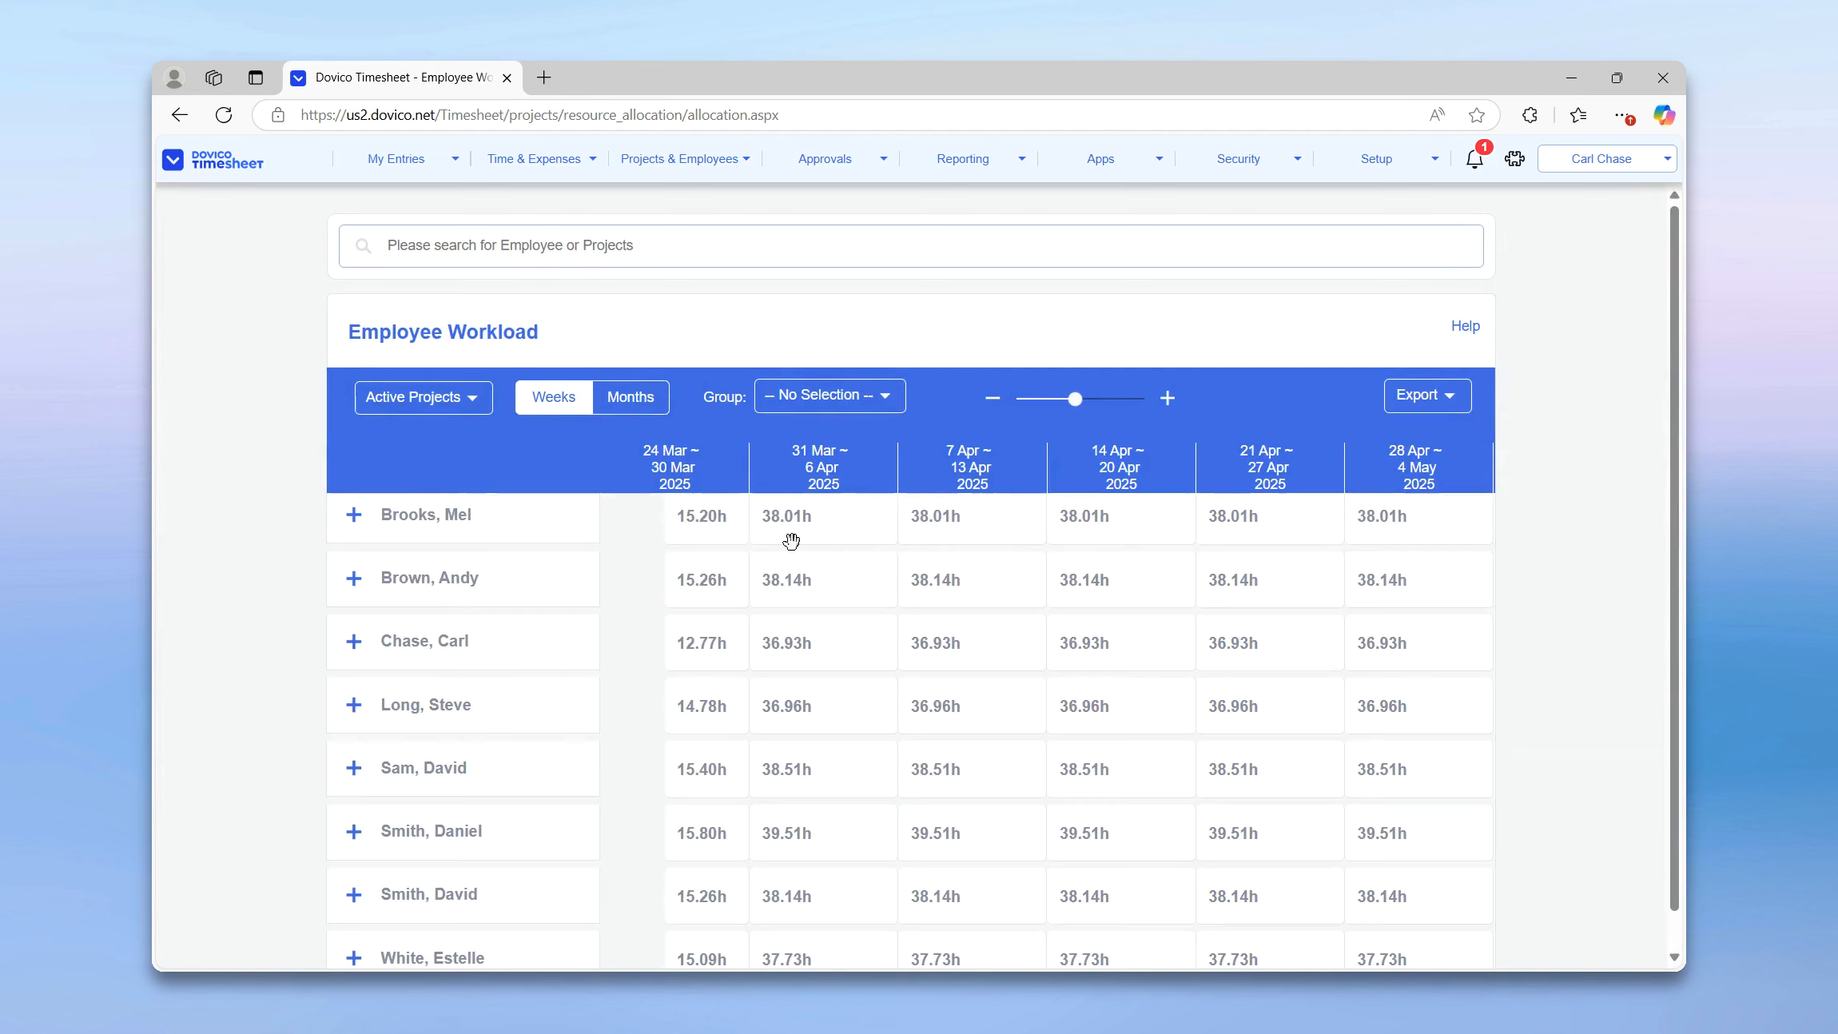